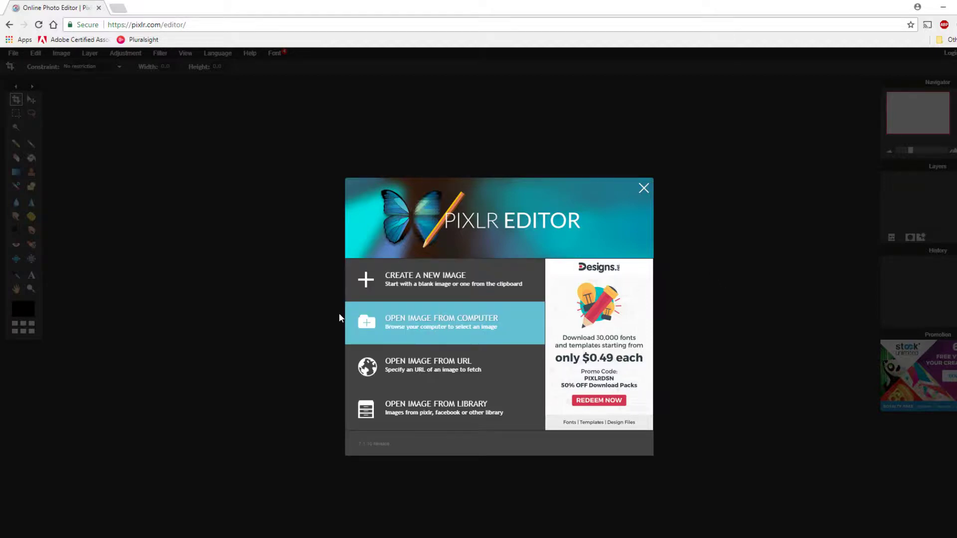
Step: Load shutterstock_130099478 from the Desktop, giving a 1000x584 sauna photo as the Background layer
left_click(458, 332)
scroll(396, 175, "down", 5)
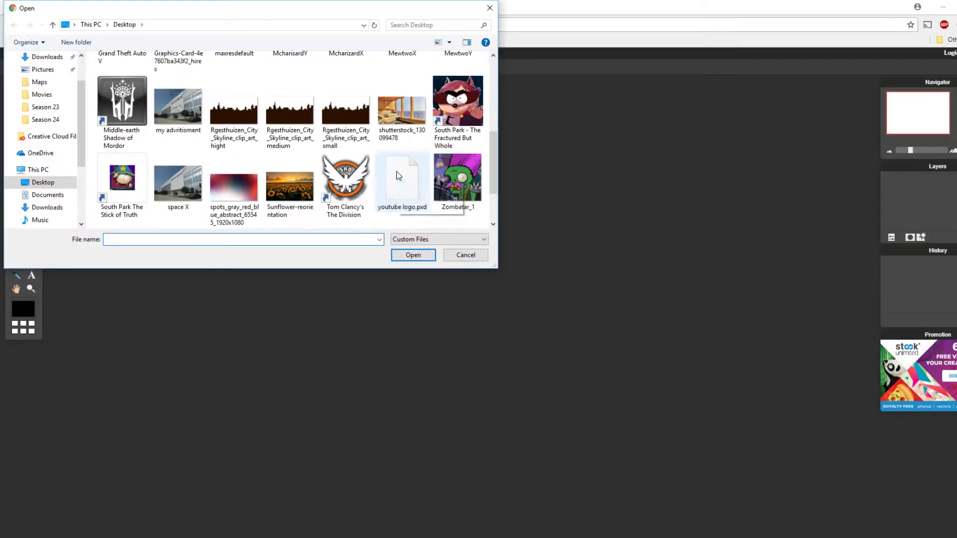
scroll(395, 175, "up", 1)
scroll(267, 188, "down", 2)
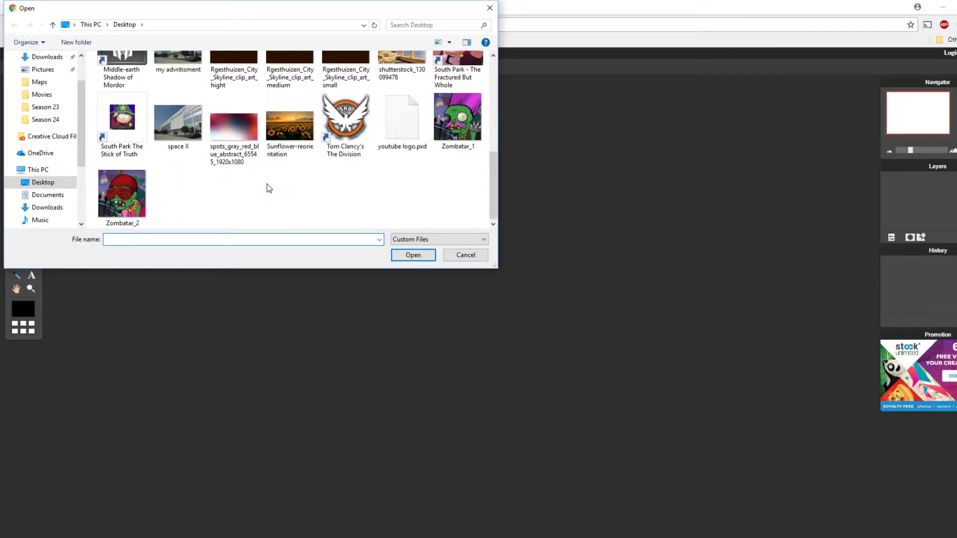
scroll(268, 187, "up", 1)
scroll(268, 188, "up", 3)
scroll(269, 189, "down", 2)
scroll(299, 195, "up", 3)
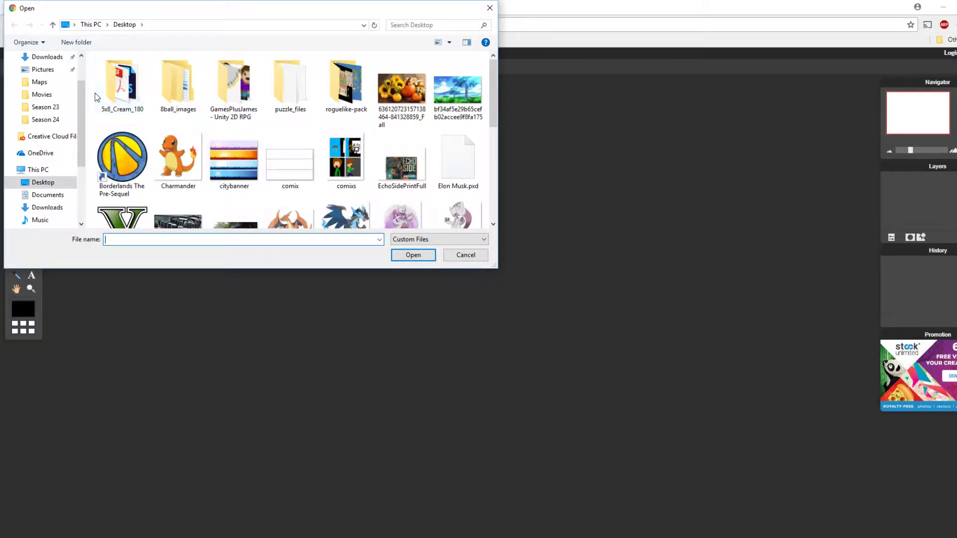
scroll(304, 141, "down", 1)
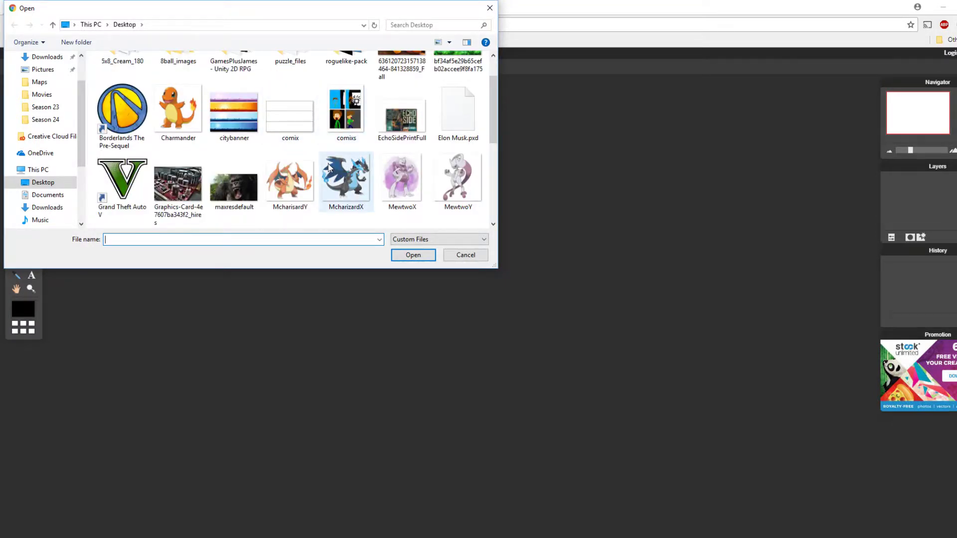
scroll(329, 165, "down", 1)
scroll(291, 153, "down", 1)
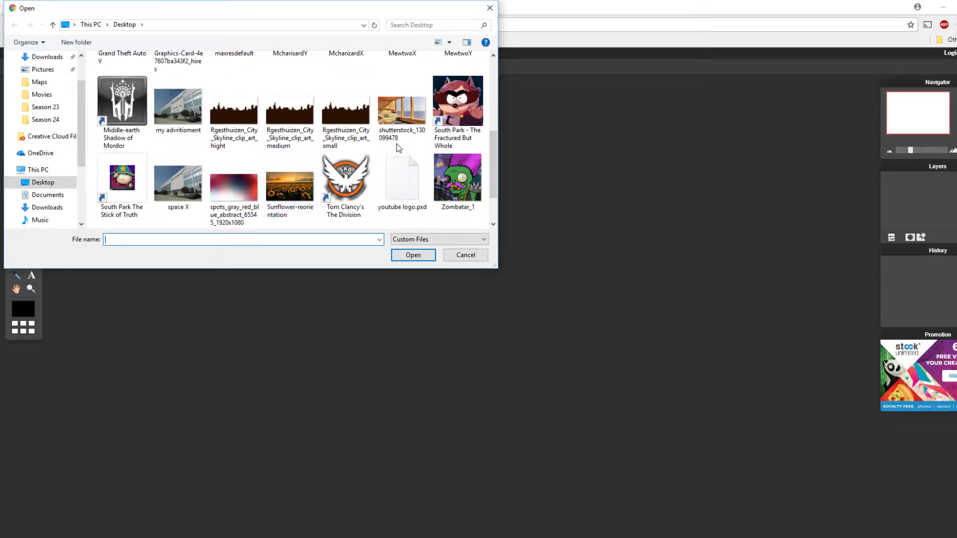
left_click(400, 120)
left_click(413, 255)
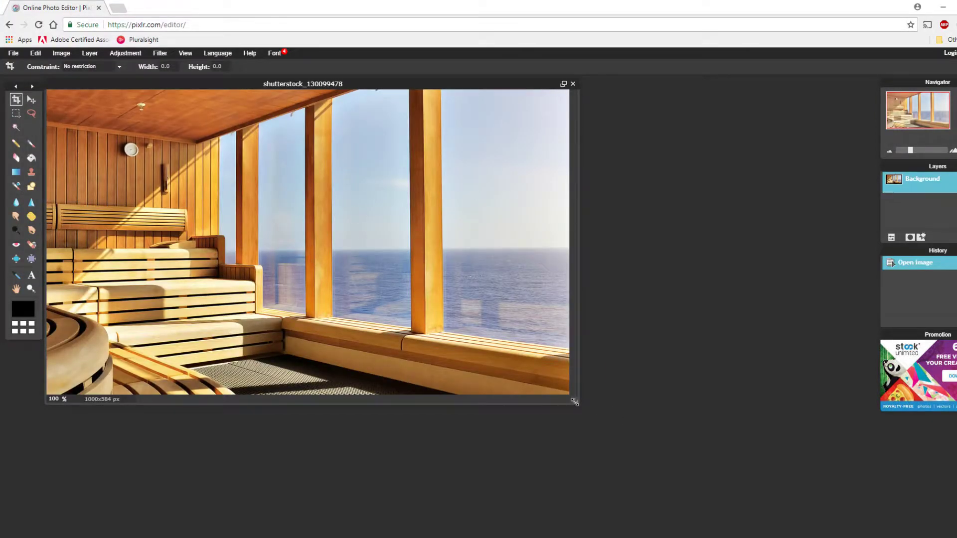
Step: Drag the sauna photo's document window larger and set the zoom to 120%
left_click_drag(574, 400, 857, 530)
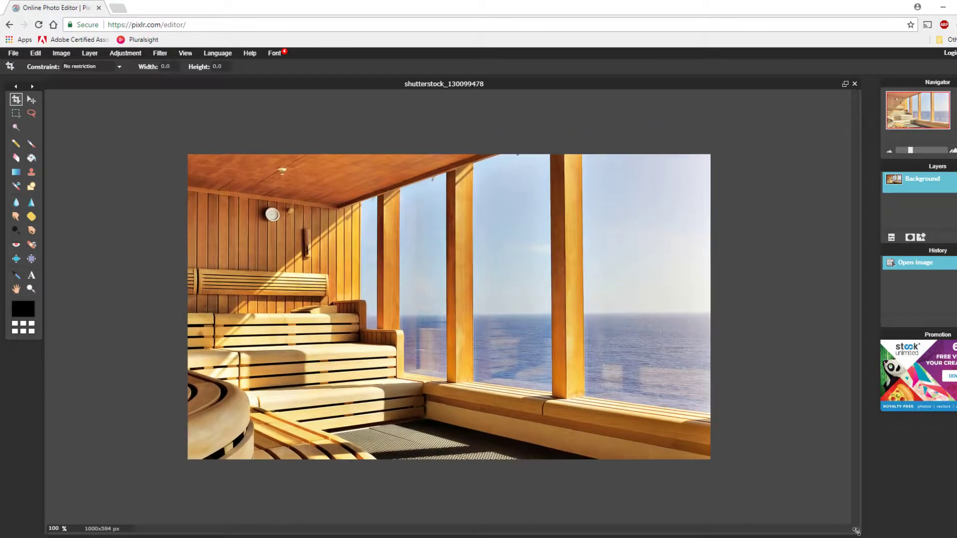
scroll(589, 432, "up", 2)
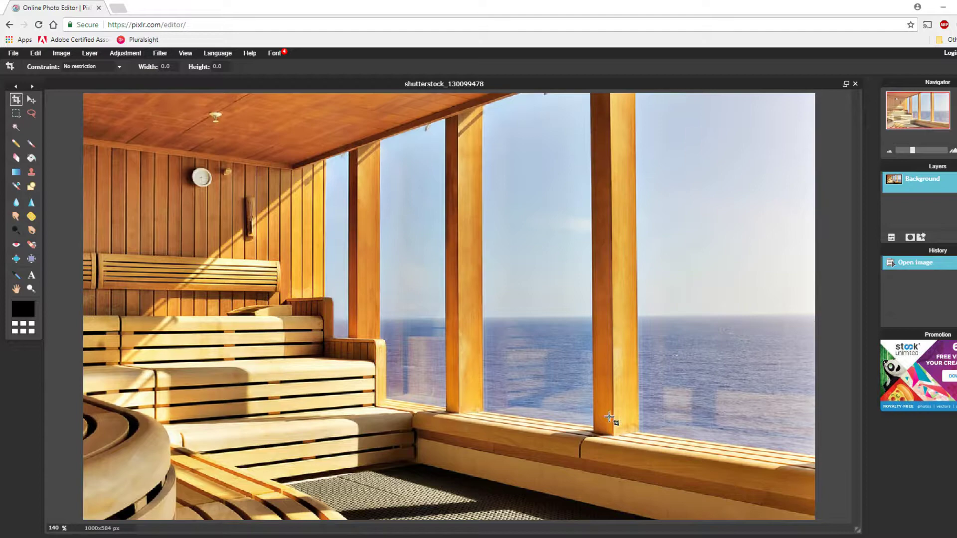
scroll(609, 417, "down", 1)
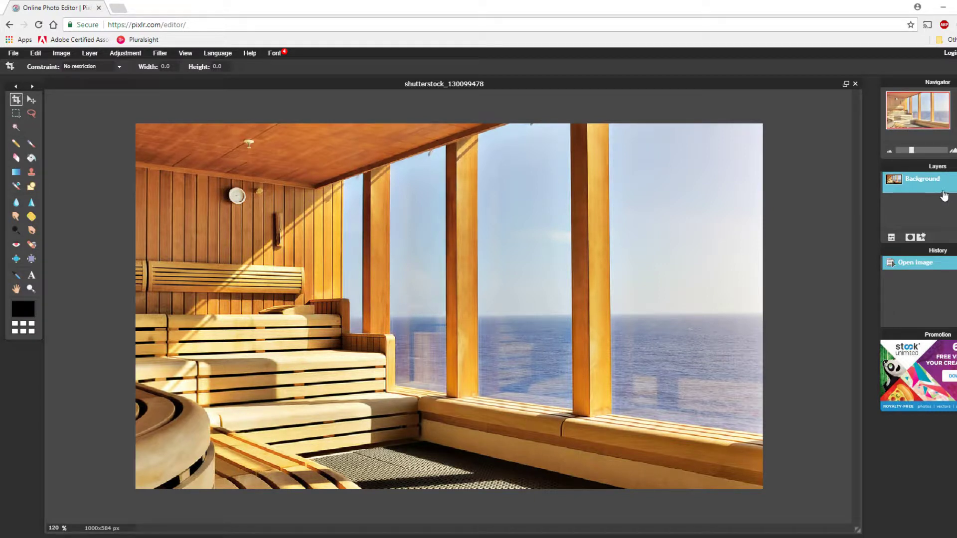
Step: Marquee the right window's sky, clear it to white, and deselect
left_click(16, 114)
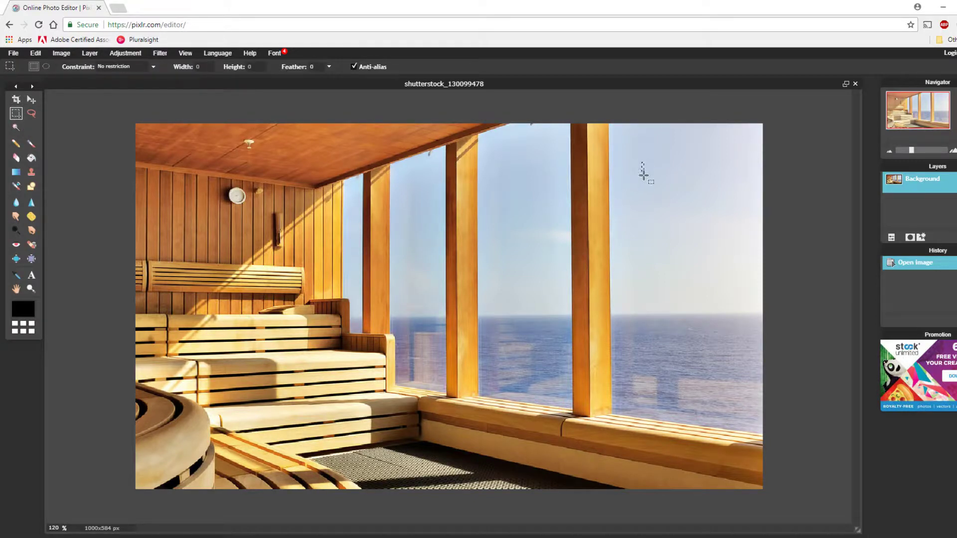
left_click_drag(641, 162, 770, 320)
key("Delete")
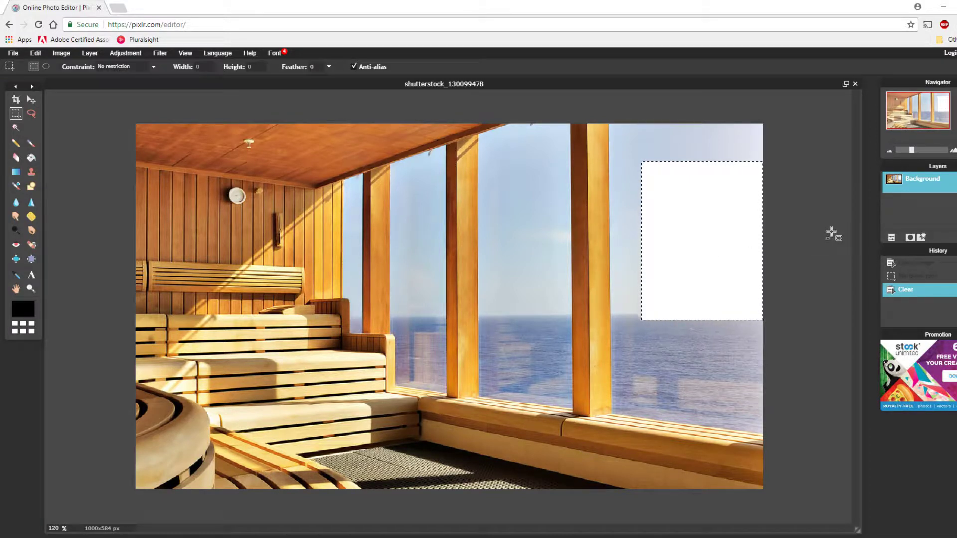
key("ctrl+d")
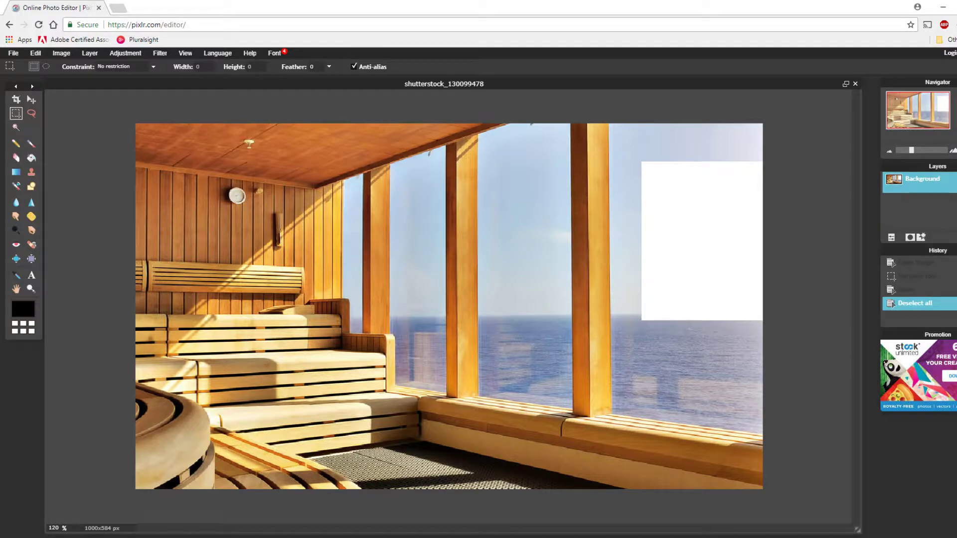
Step: Unlock the Background as Layer 0 and cut out the right and middle window panes
double_click(922, 181)
left_click_drag(609, 111, 775, 414)
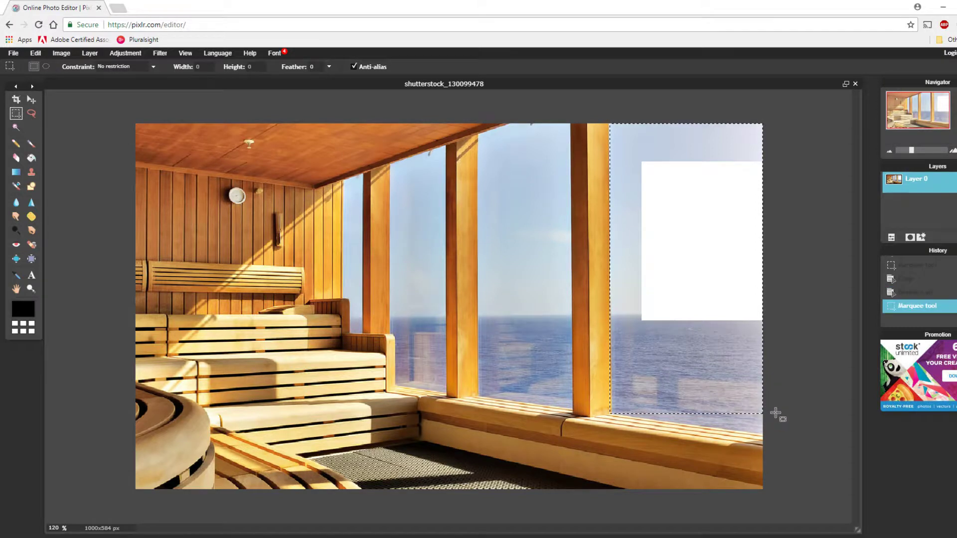
key("Delete")
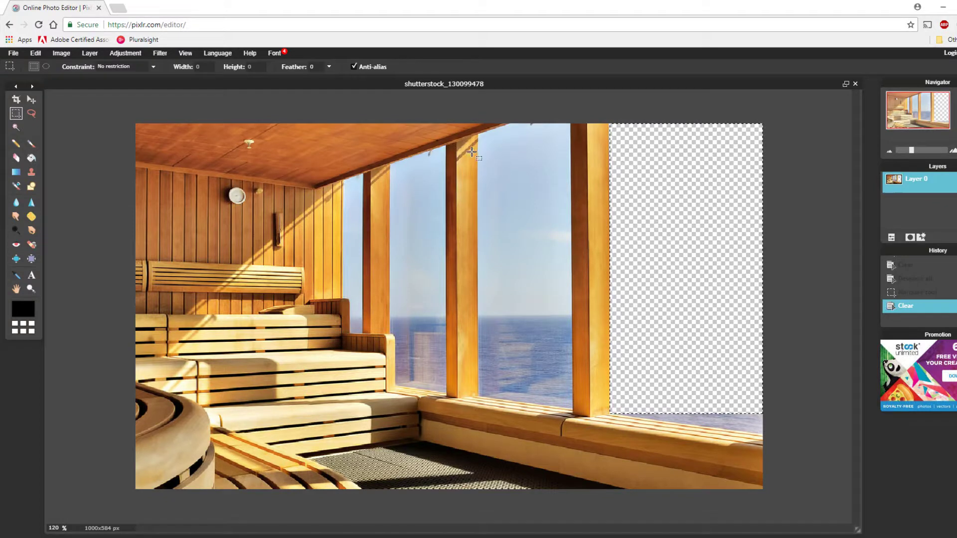
left_click_drag(478, 137, 571, 395)
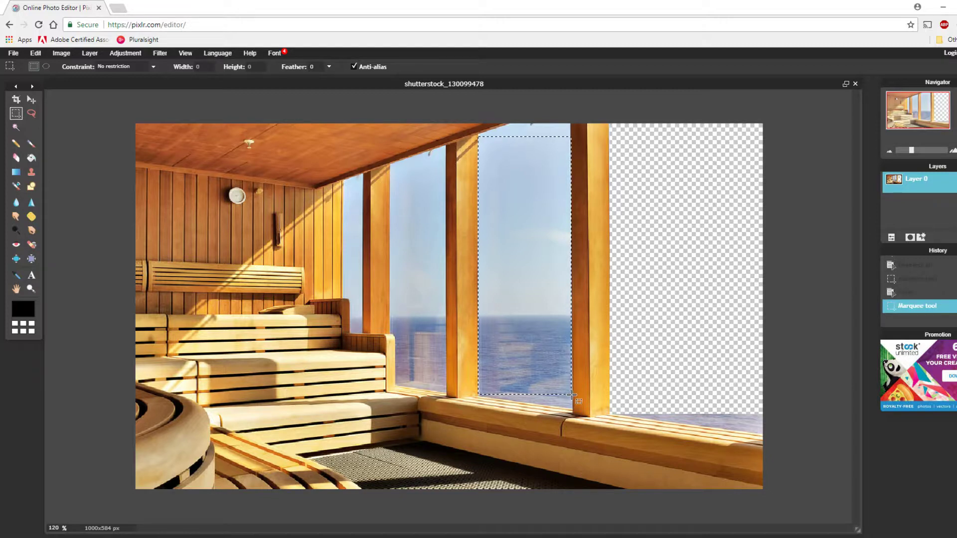
key("Delete")
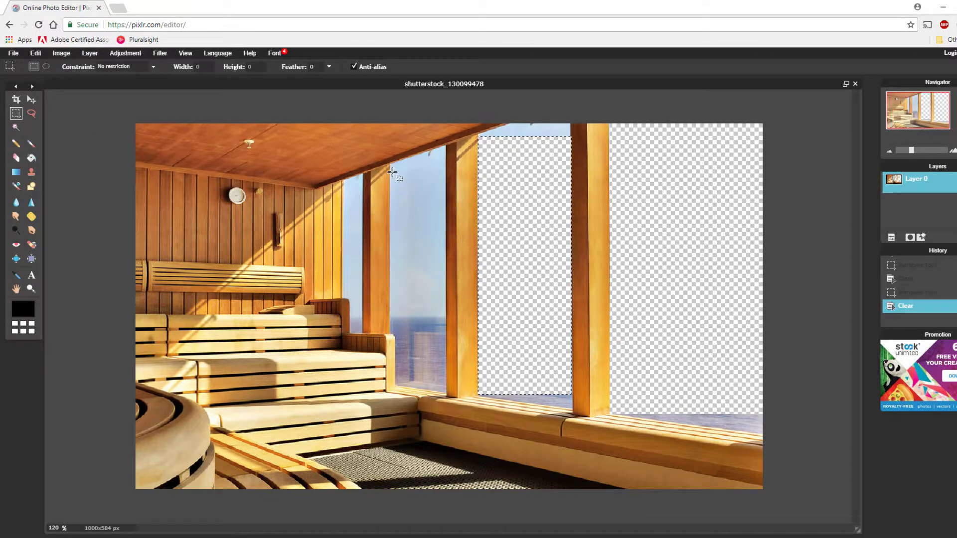
Step: Clear the upper and lower parts of the left window to transparency
left_click(391, 164)
left_click_drag(390, 165, 446, 331)
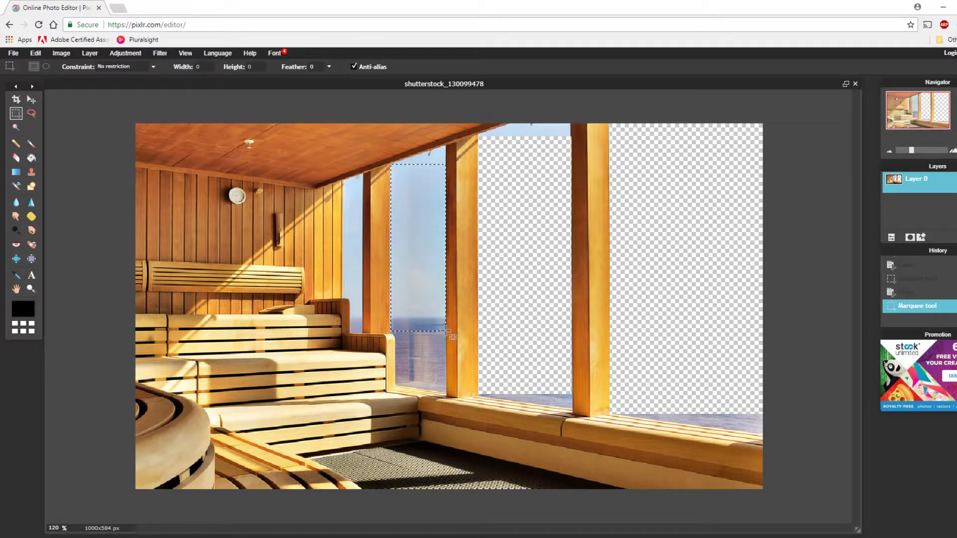
key("Delete")
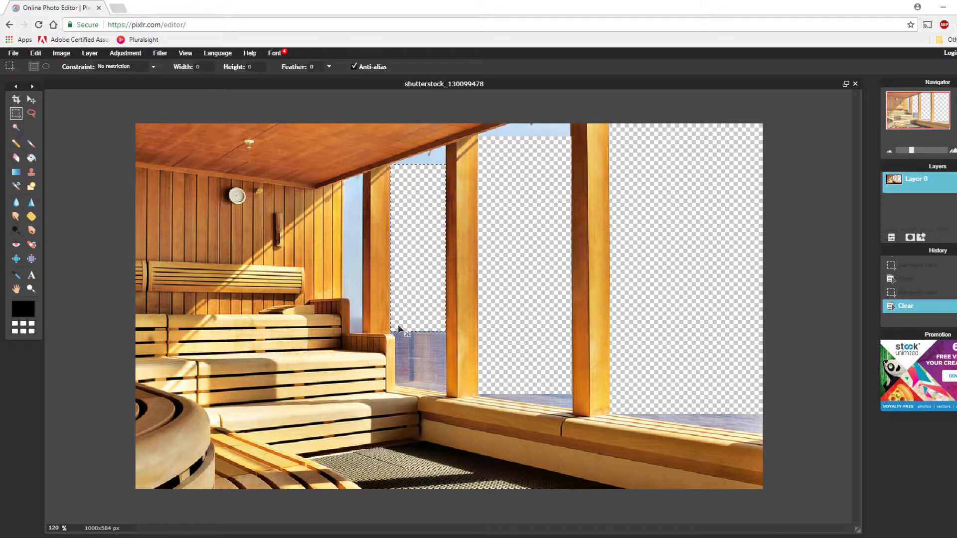
left_click(397, 333)
left_click_drag(397, 333, 446, 384)
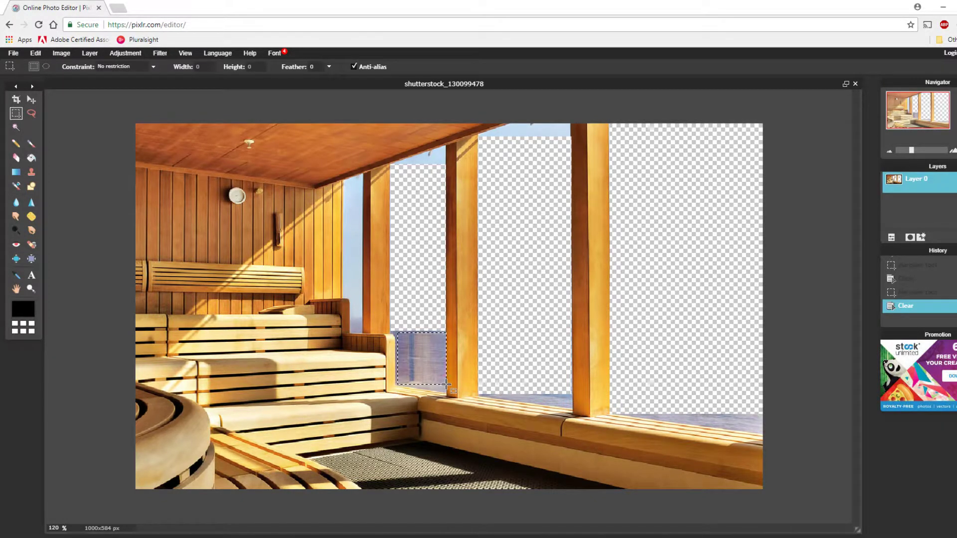
key("Delete")
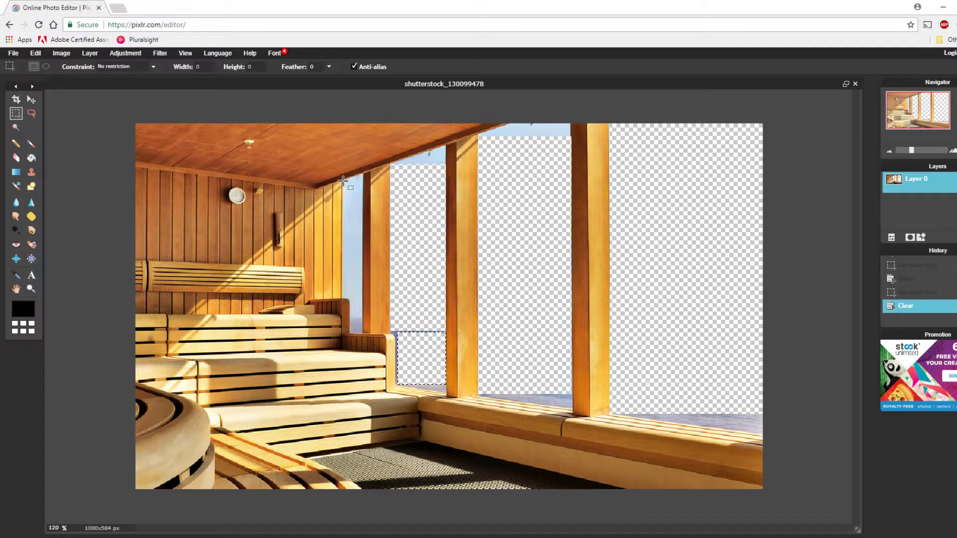
Step: Erase the thin strip beside the wall and the leftover glass gaps beside the left pillar
left_click_drag(344, 182, 362, 298)
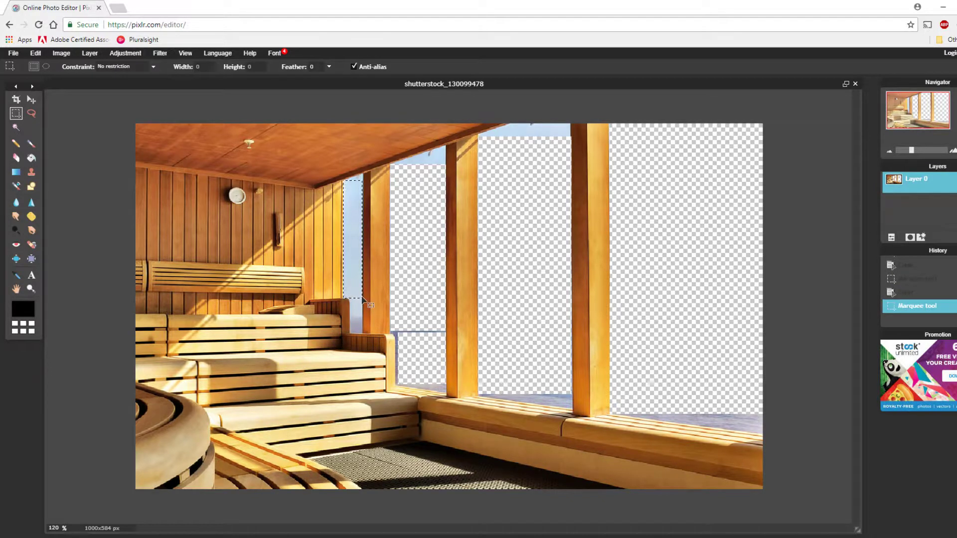
key("Delete")
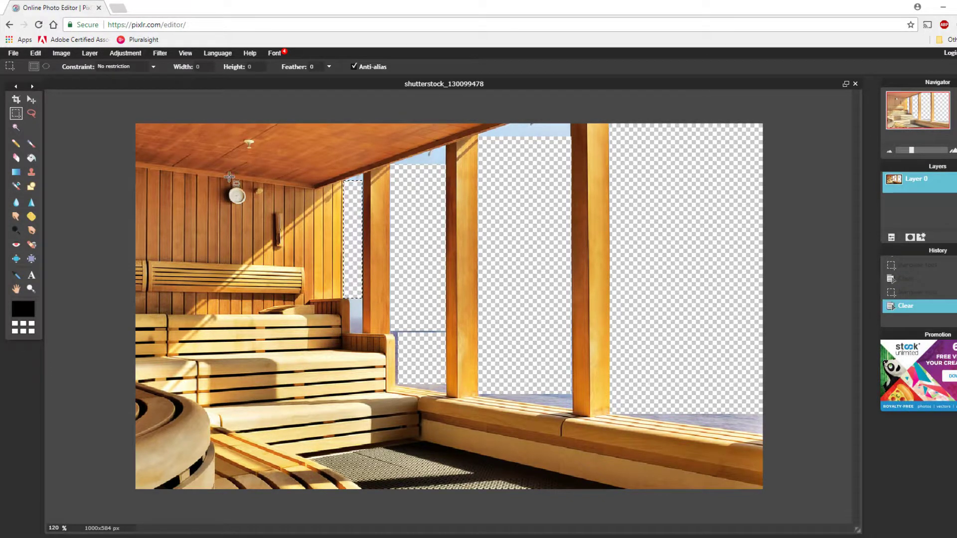
left_click_drag(395, 325, 445, 339)
key("Delete")
left_click_drag(350, 296, 362, 333)
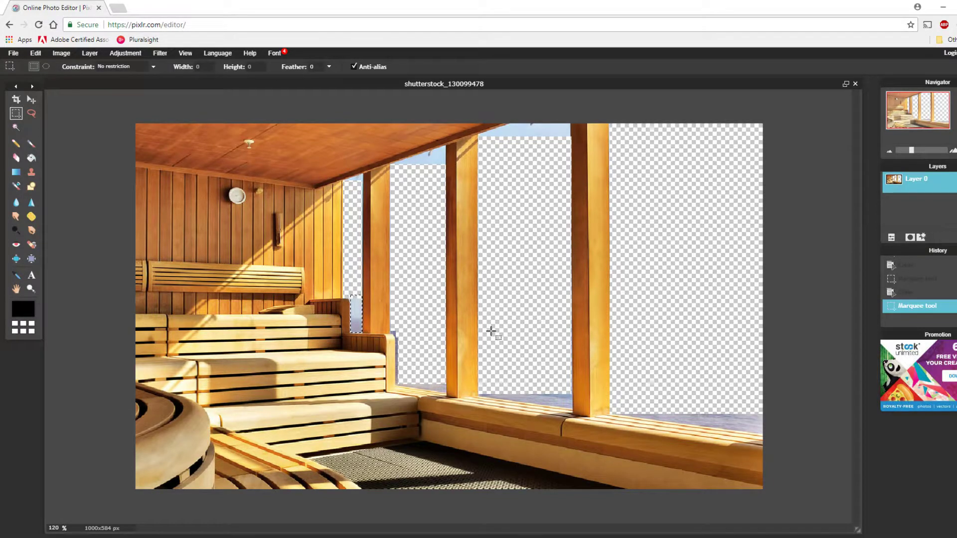
key("Delete")
Step: Zoom and pan to check the remaining sky slivers, then pick the Lasso tool
scroll(490, 328, "up", 5)
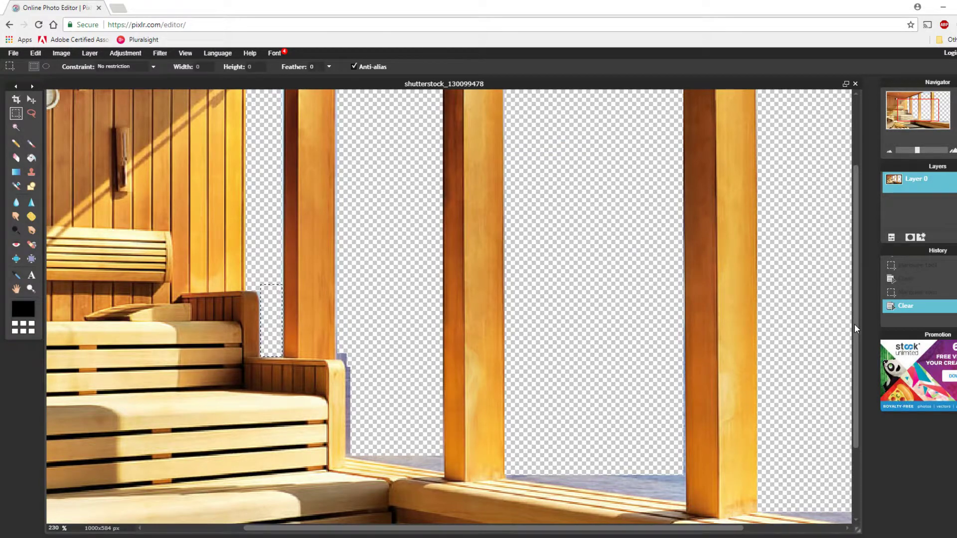
left_click_drag(856, 278, 860, 209)
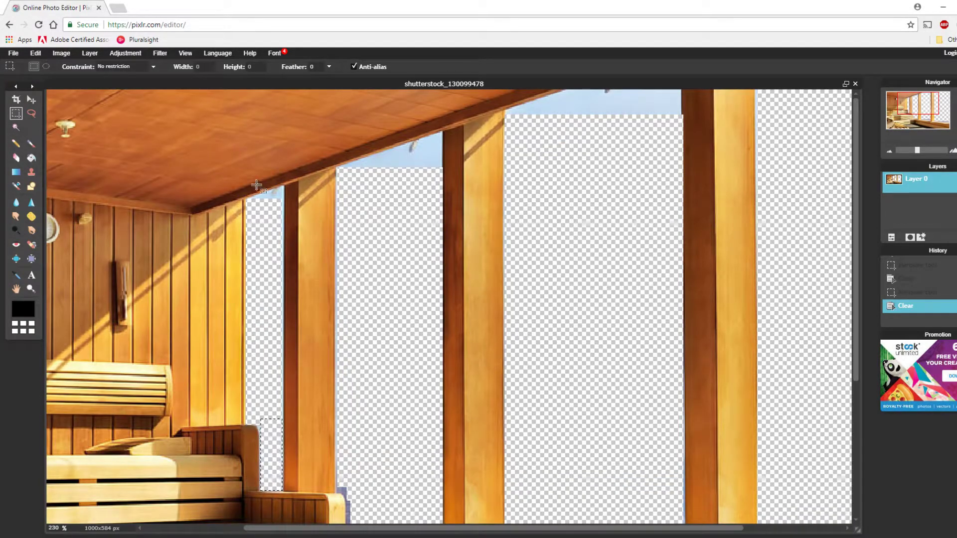
left_click_drag(509, 529, 426, 530)
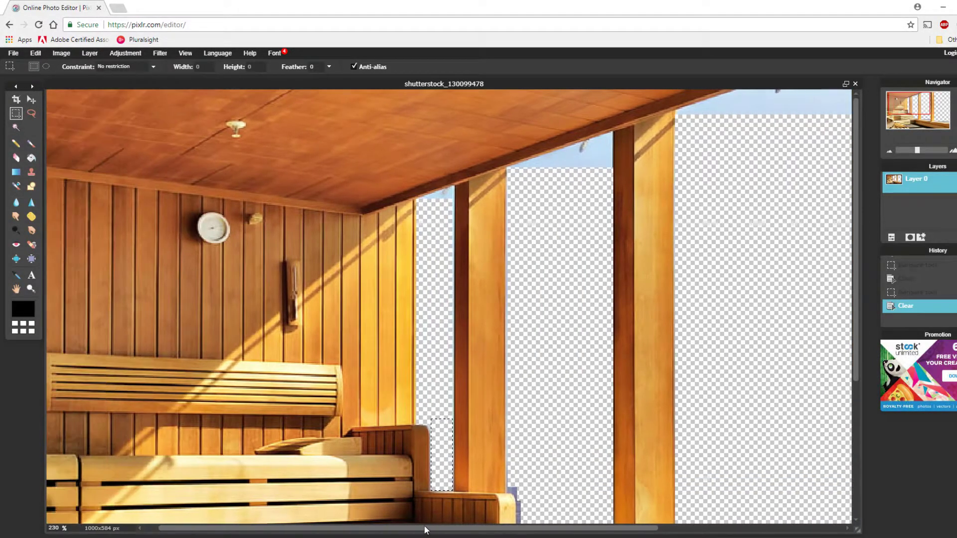
scroll(626, 280, "up", 5)
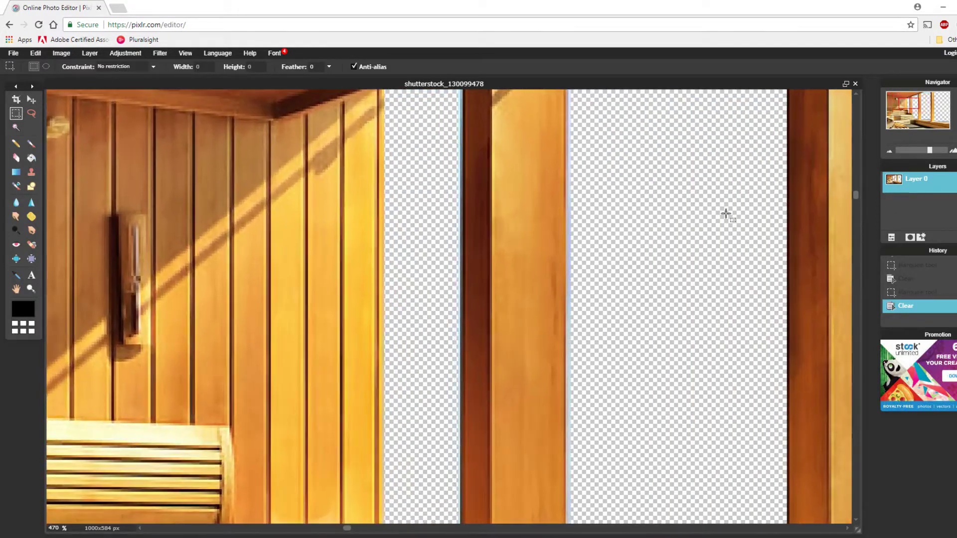
left_click_drag(854, 197, 865, 132)
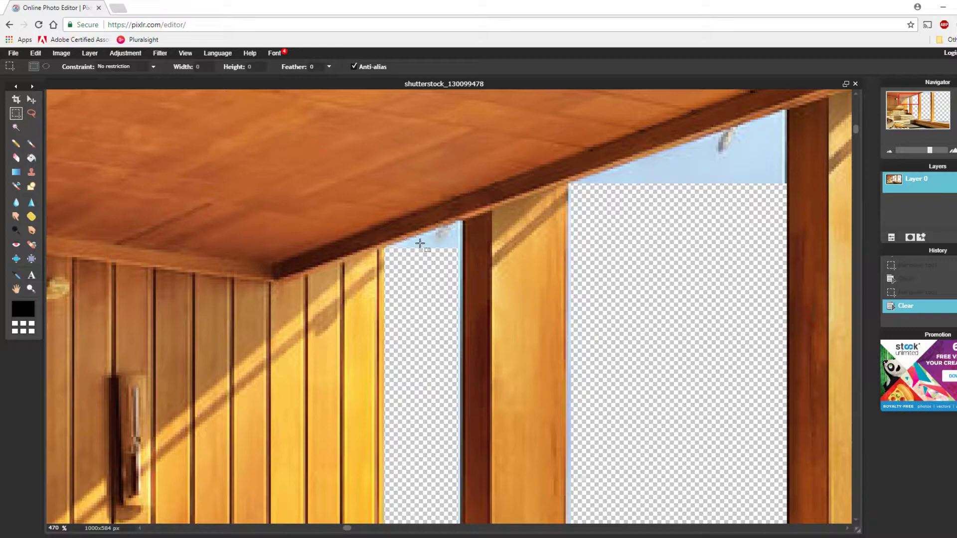
scroll(420, 243, "up", 3)
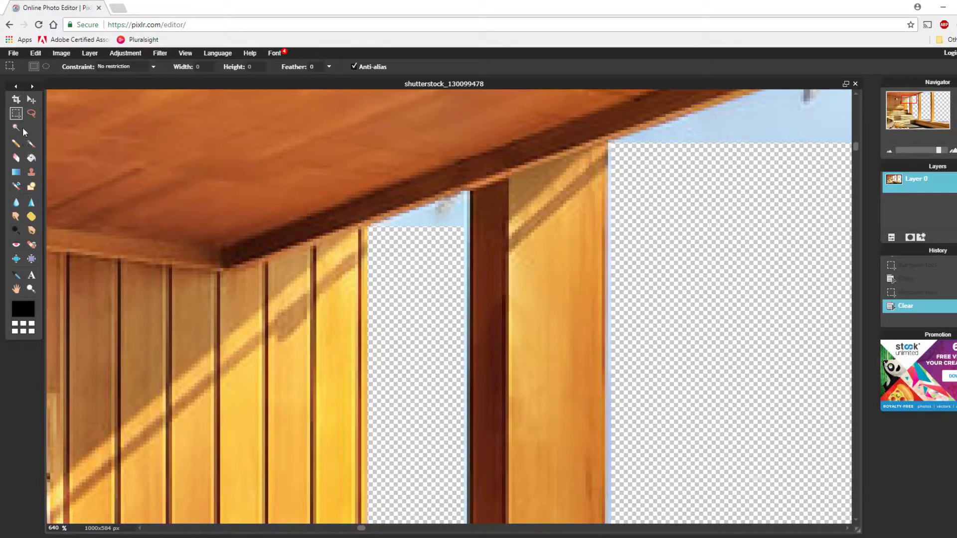
left_click(31, 114)
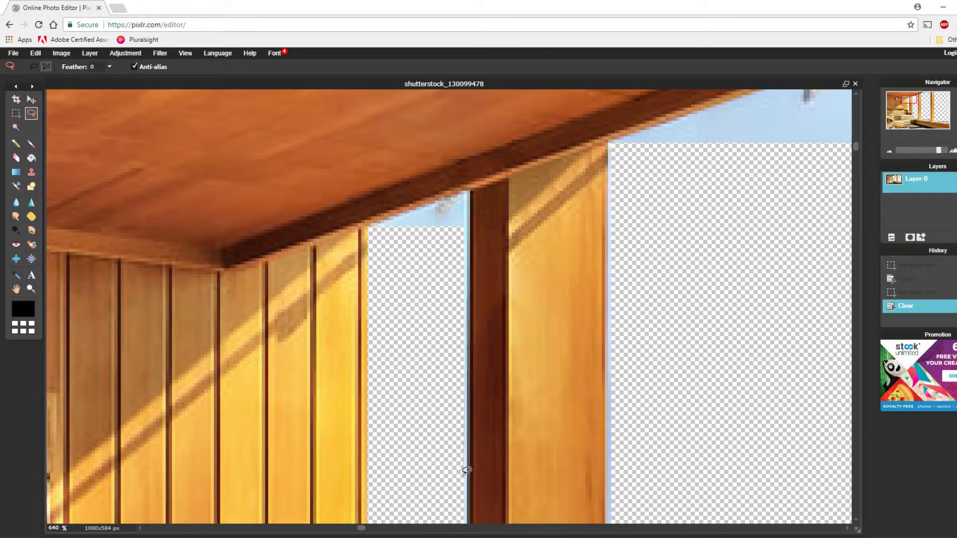
Step: Lasso the sky sliver along the dark post's left edge and delete it
left_click_drag(467, 471, 471, 517)
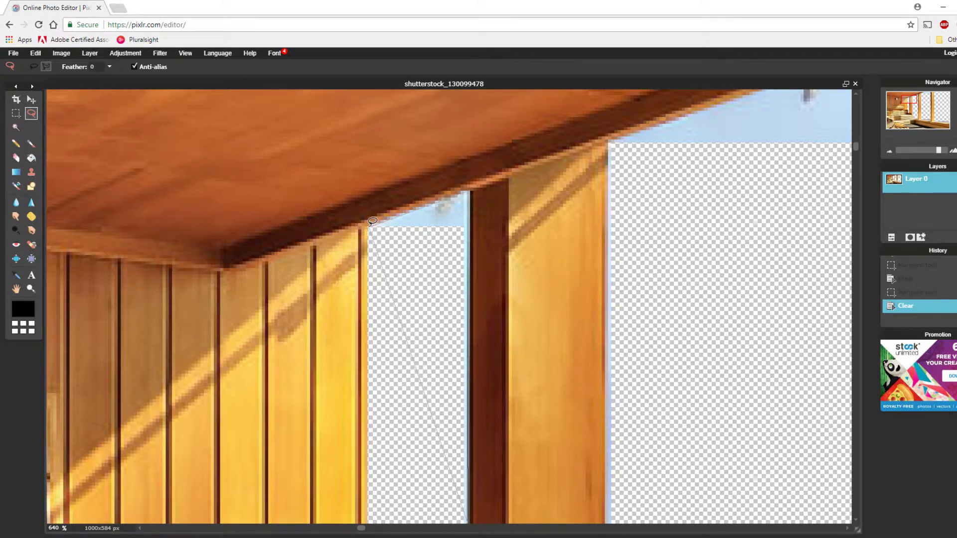
left_click(373, 221)
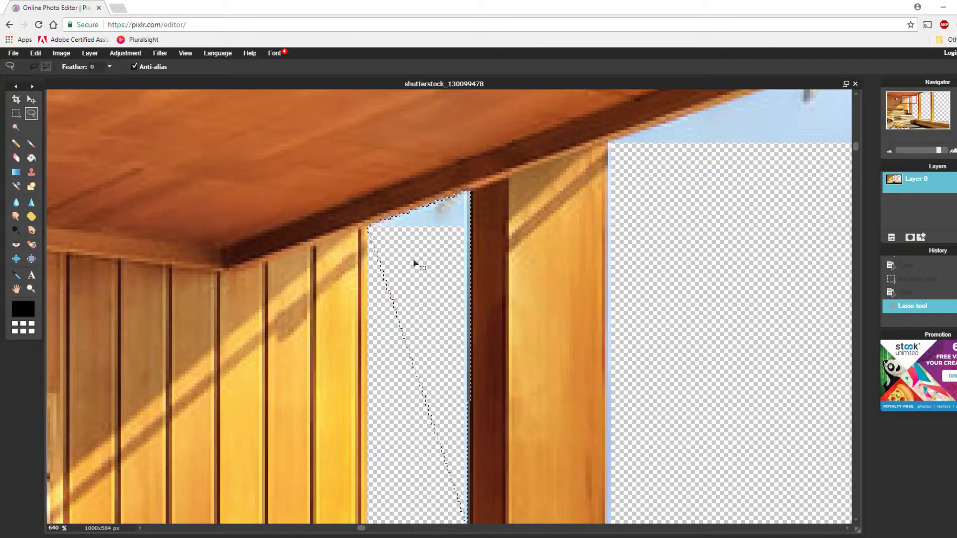
key("Delete")
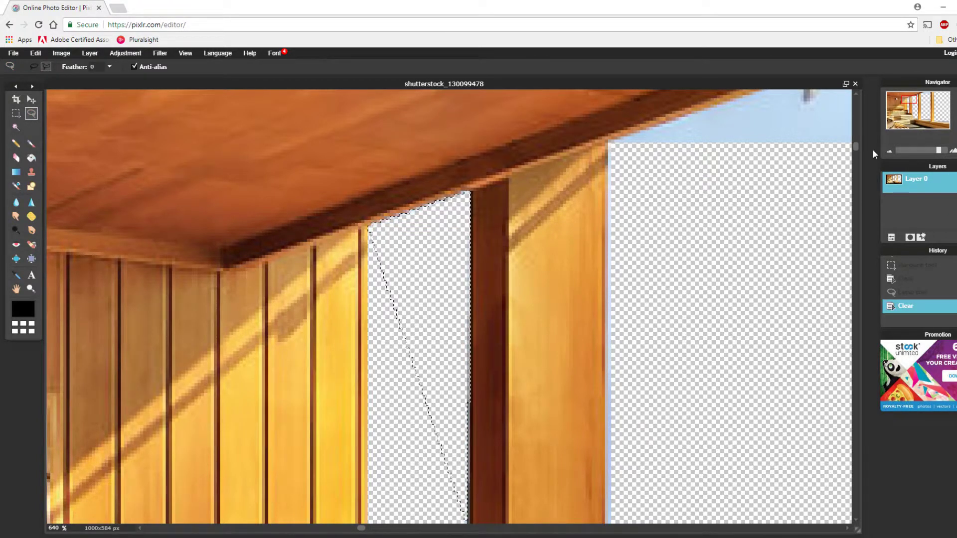
left_click_drag(857, 149, 846, 313)
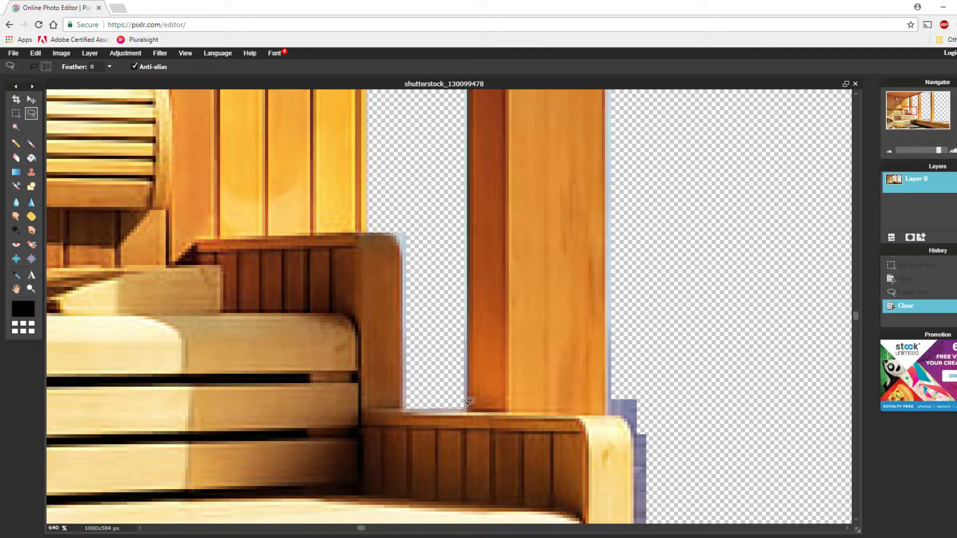
Step: Lasso the blue fringe along the post's edge up to the image top and clear it
mouse_move(469, 403)
left_mouse_down()
mouse_move(484, 220)
mouse_move(469, 83)
left_mouse_up()
left_click_drag(394, 228, 468, 407)
key("Delete")
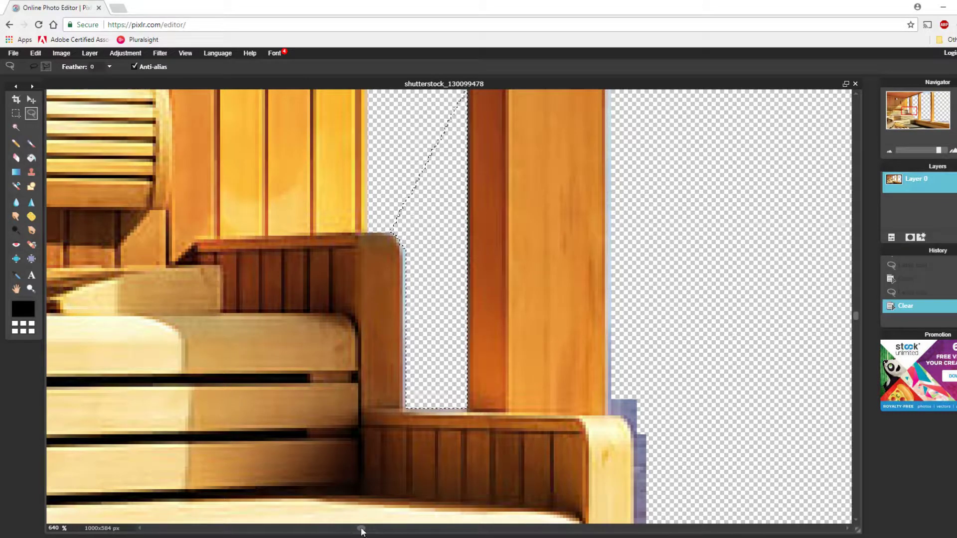
left_click(848, 528)
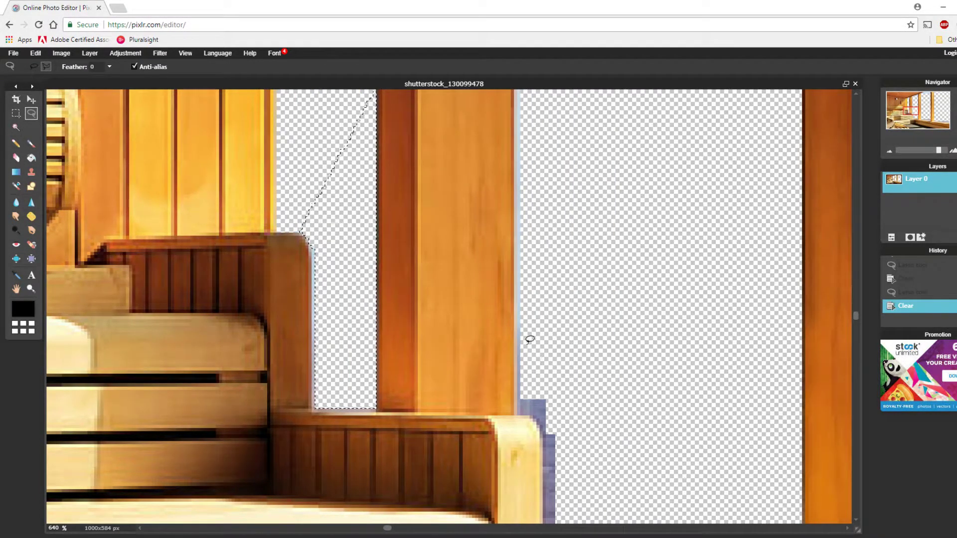
left_click(521, 301)
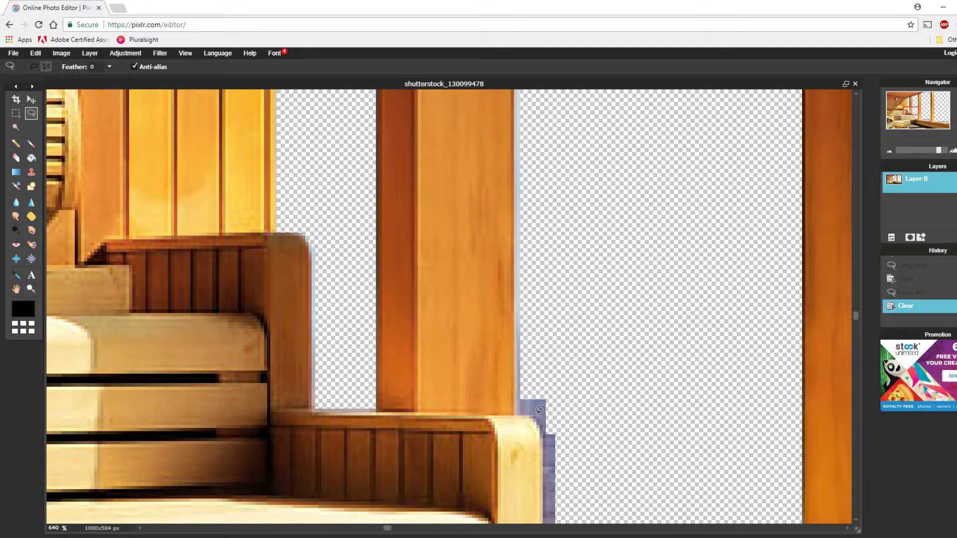
Step: Clear the purple strip beside the sofa arm and the purple remnants at the window bottom
mouse_move(550, 432)
left_mouse_down()
mouse_move(547, 521)
mouse_move(581, 514)
left_mouse_up()
left_click_drag(569, 407, 563, 355)
left_click_drag(524, 410, 548, 520)
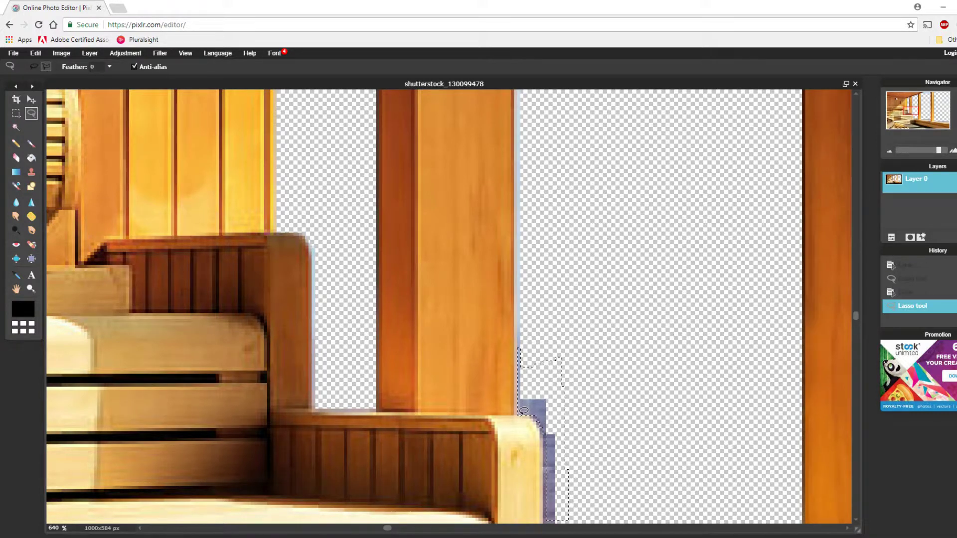
key("Delete")
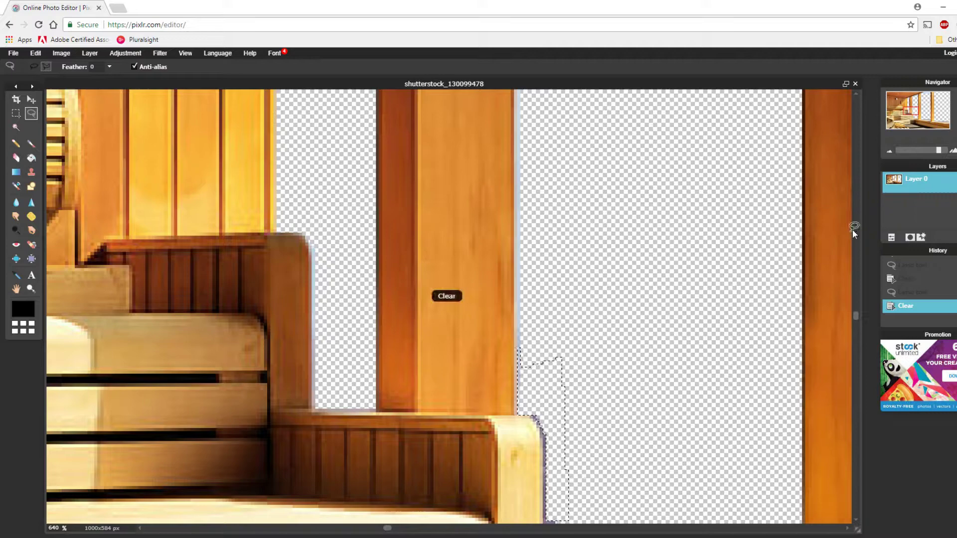
scroll(856, 315, "down", 5)
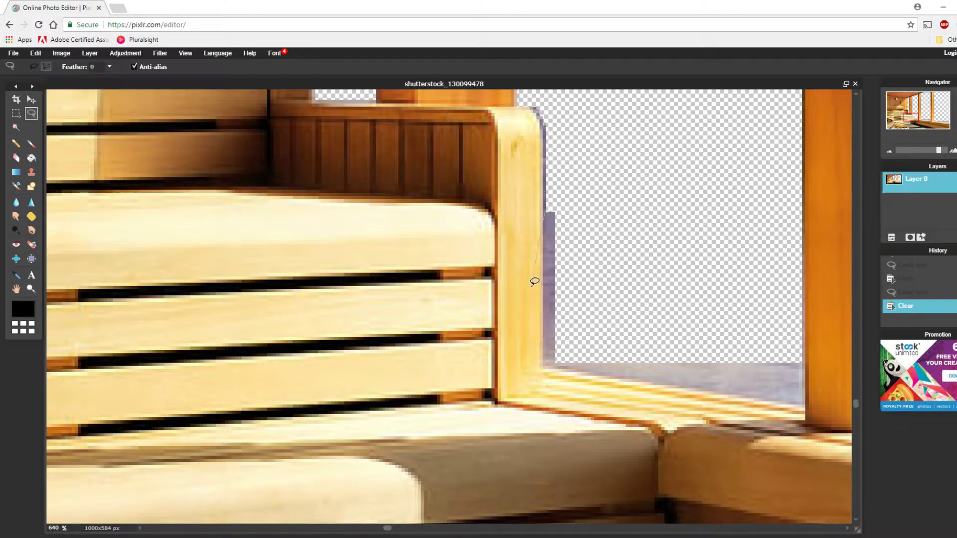
mouse_move(534, 281)
left_mouse_down()
mouse_move(546, 359)
mouse_move(668, 384)
mouse_move(786, 394)
mouse_move(810, 335)
mouse_move(661, 245)
mouse_move(550, 210)
left_mouse_up()
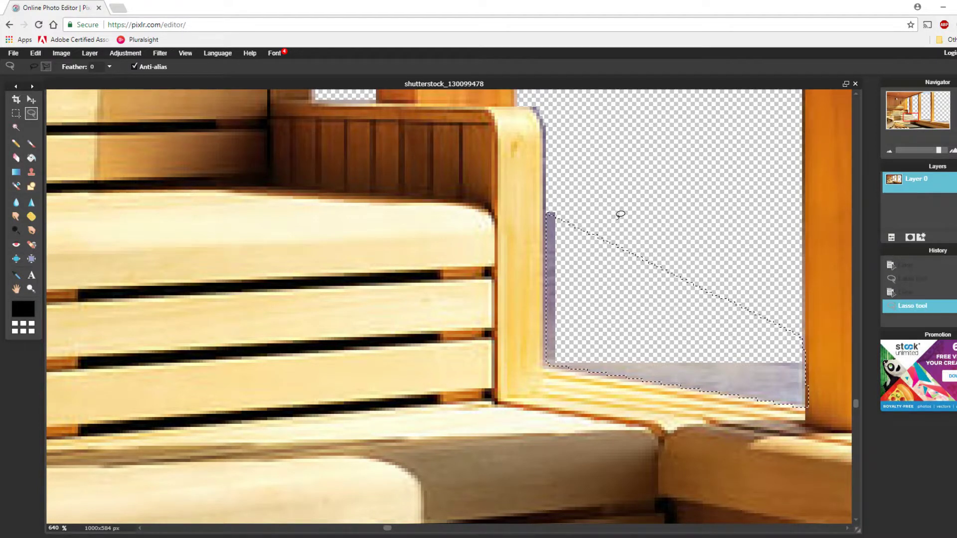
key("Delete")
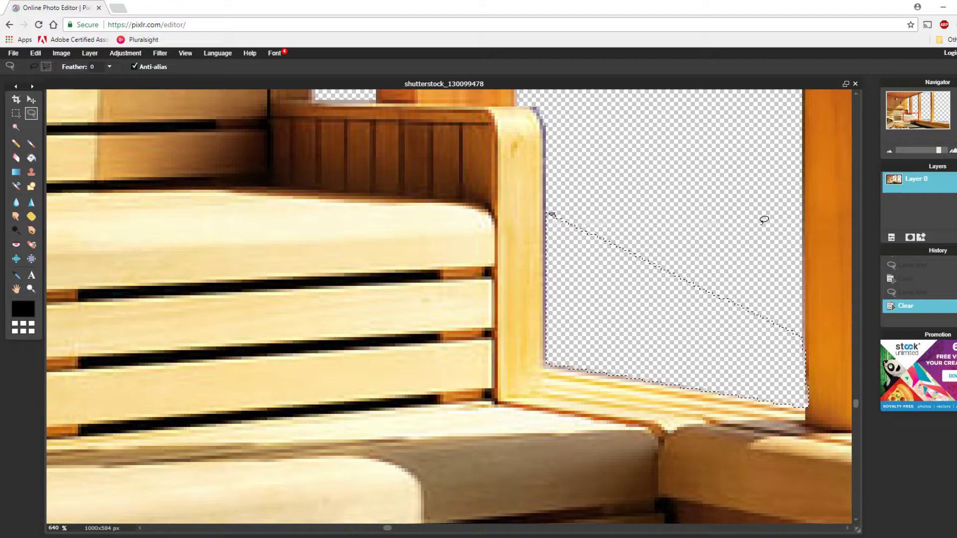
Step: Lasso the sky patch along the window's right edge under the roof beam and delete it
left_click_drag(857, 402, 859, 108)
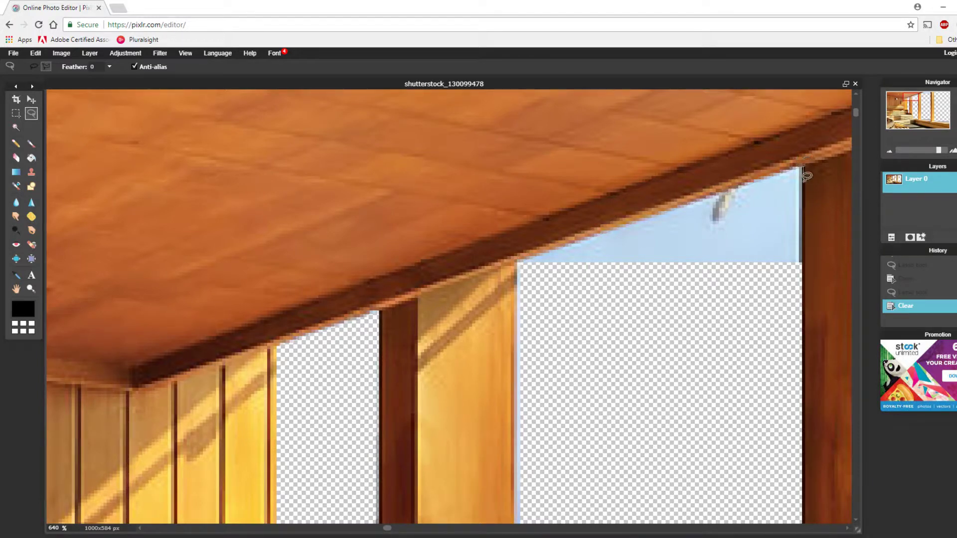
left_click_drag(806, 175, 805, 269)
mouse_move(543, 296)
left_mouse_down()
mouse_move(512, 282)
mouse_move(524, 258)
left_mouse_up()
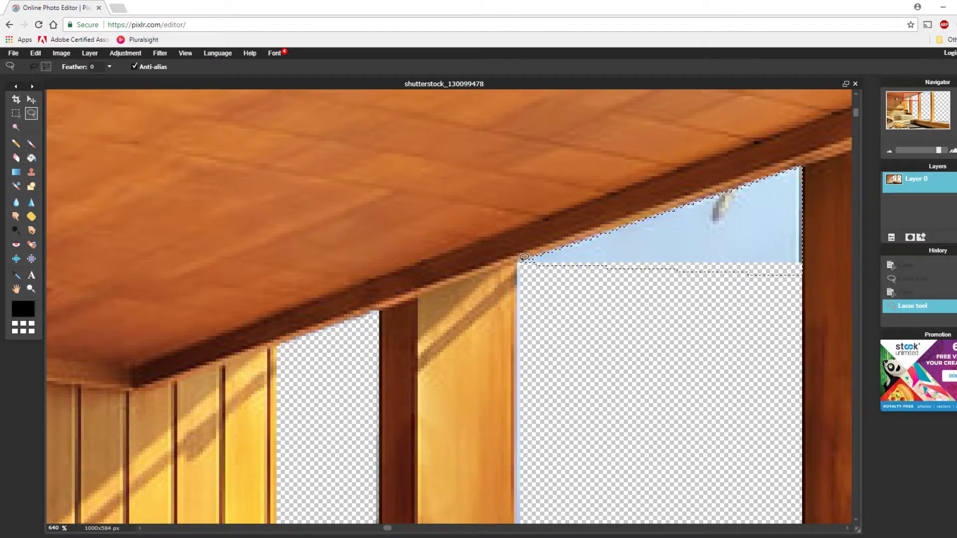
key("Delete")
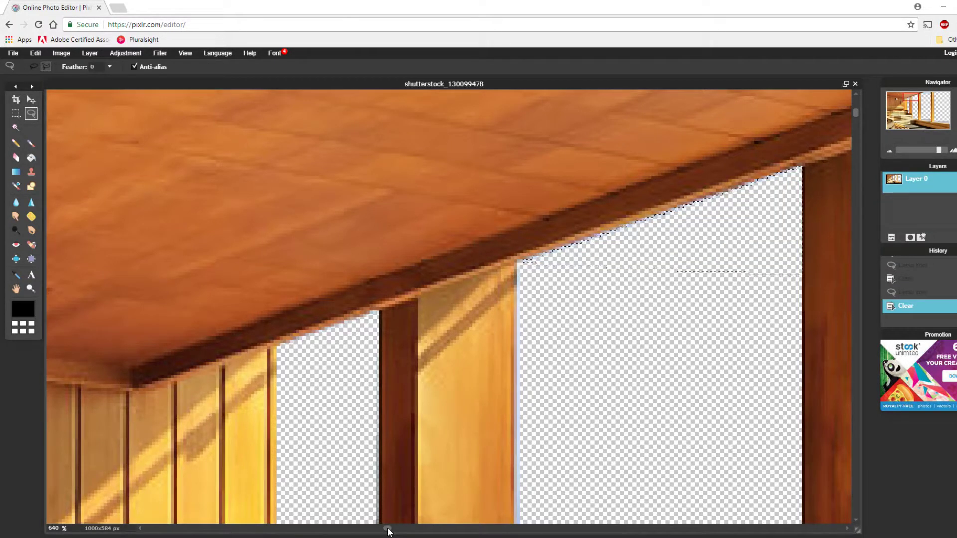
left_click_drag(388, 531, 600, 530)
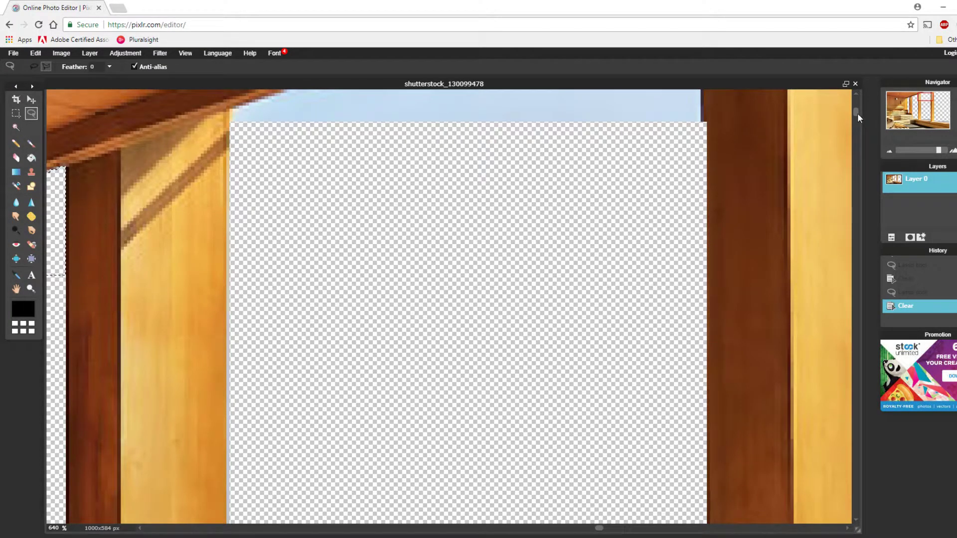
left_click_drag(857, 115, 857, 100)
Step: Cancel the save-before-closing prompt, then clear the sky wedge under the sloping roof beam
left_click(855, 84)
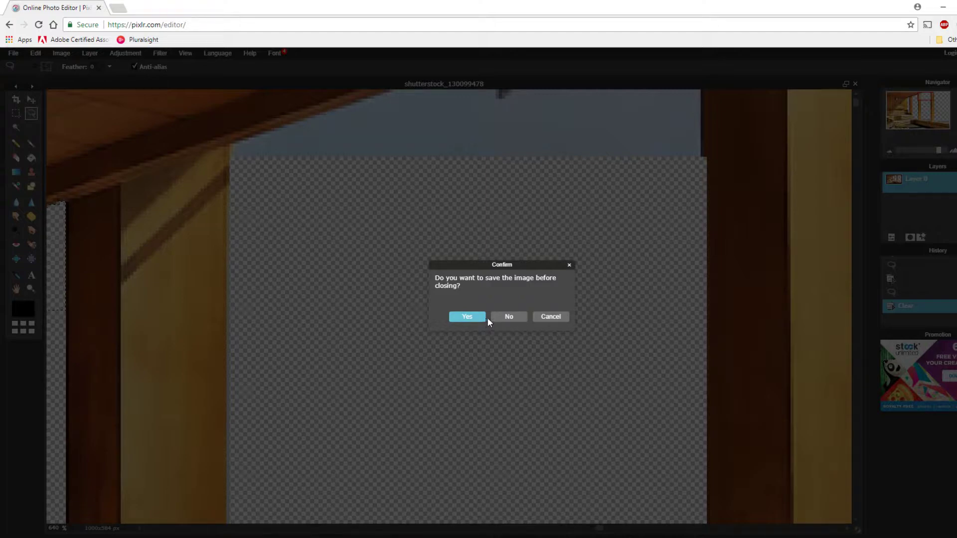
left_click(543, 314)
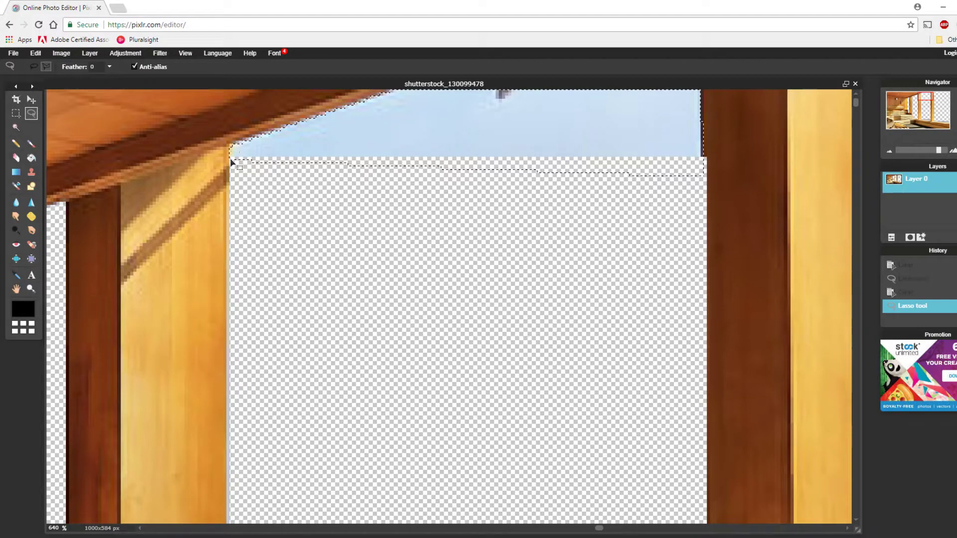
left_click(231, 161)
key("Delete")
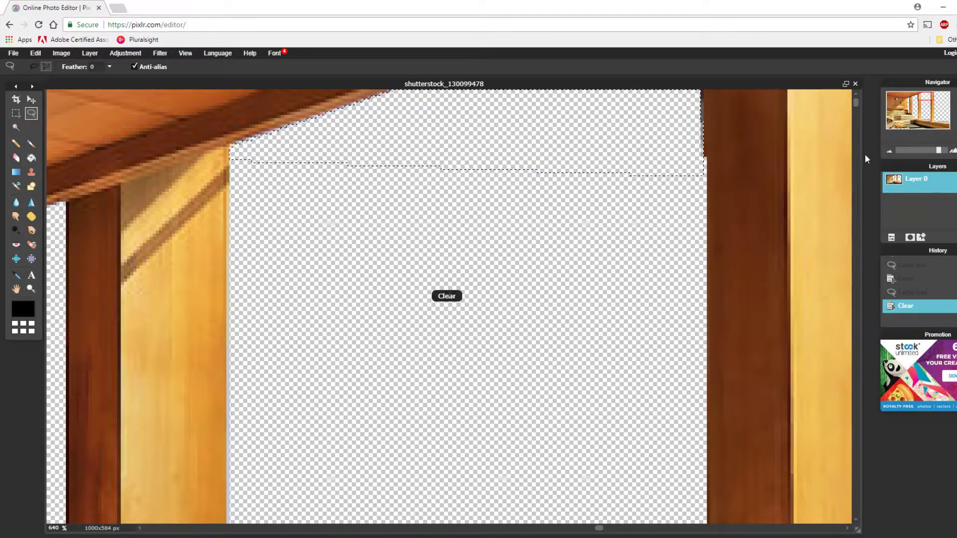
left_click_drag(856, 103, 831, 443)
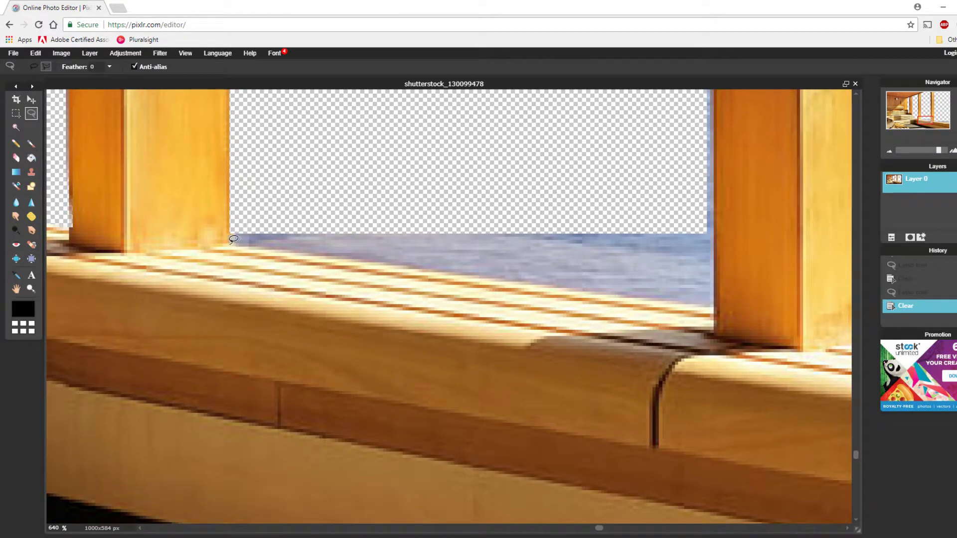
Step: Delete the blue strips above the window sill and at the bottom of the right opening
mouse_move(238, 239)
left_mouse_down()
mouse_move(651, 325)
mouse_move(799, 340)
mouse_move(688, 297)
mouse_move(715, 302)
mouse_move(729, 182)
mouse_move(718, 96)
left_mouse_up()
double_click(314, 211)
key("Delete")
scroll(391, 257, "down", 1)
scroll(391, 257, "down", 8)
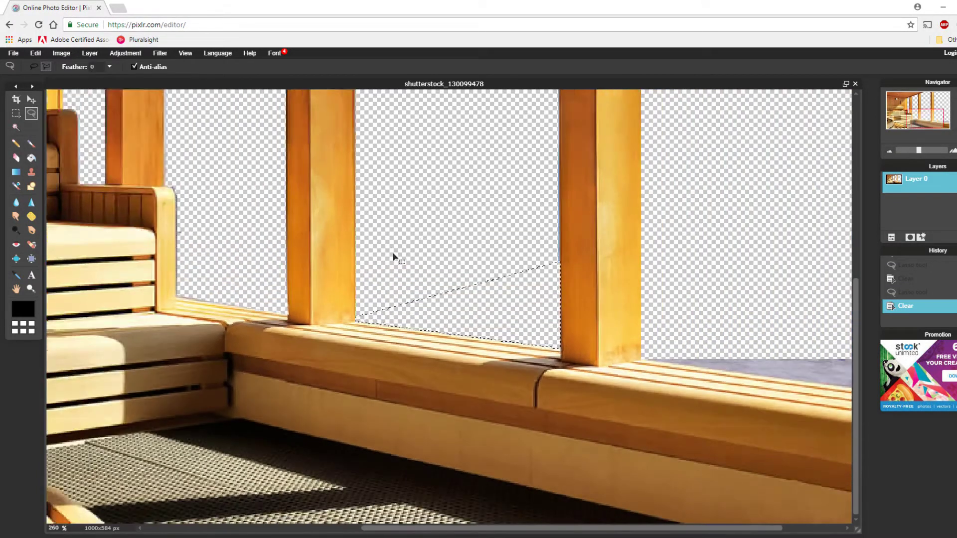
scroll(393, 256, "up", 4)
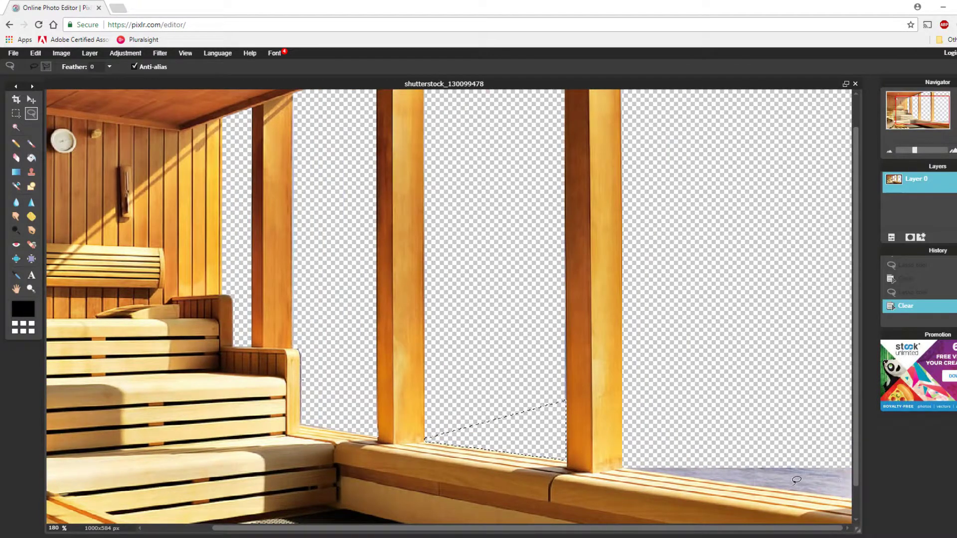
left_click(627, 463)
mouse_move(710, 466)
left_mouse_down()
mouse_move(670, 456)
mouse_move(627, 463)
left_mouse_up()
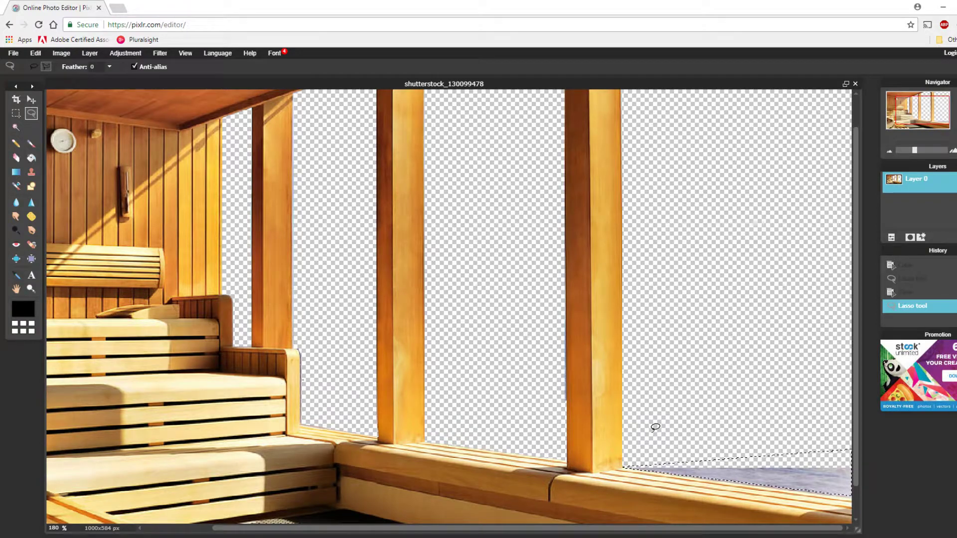
key("Delete")
scroll(693, 420, "down", 3)
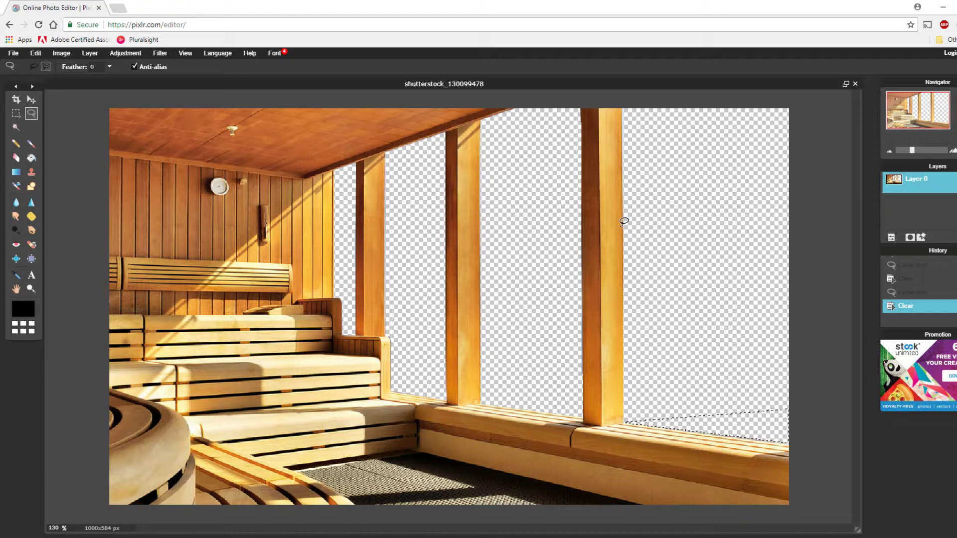
Step: Deselect, then add maxresdefault from the Desktop as Layer 1 above the sauna
left_click(61, 53)
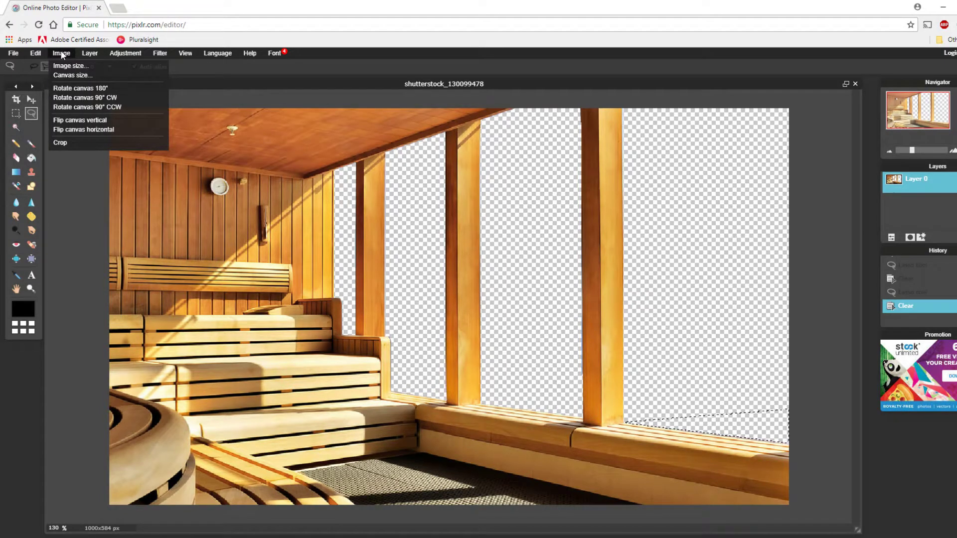
left_click(62, 54)
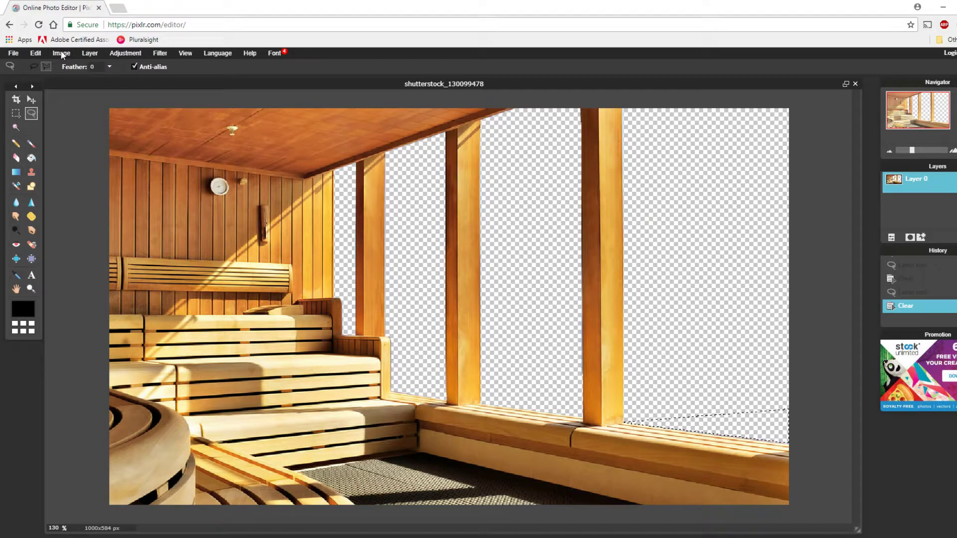
key("ctrl+d")
left_click(61, 53)
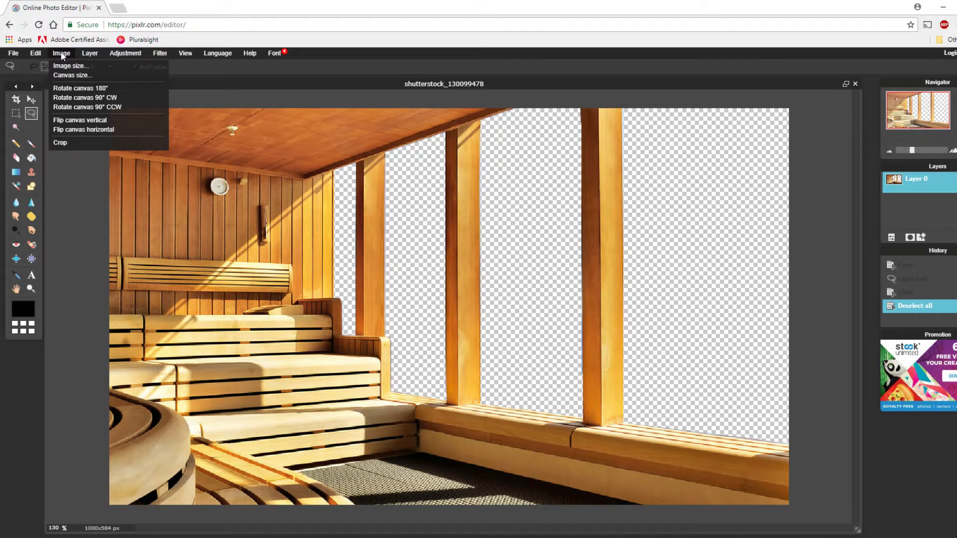
mouse_move(90, 54)
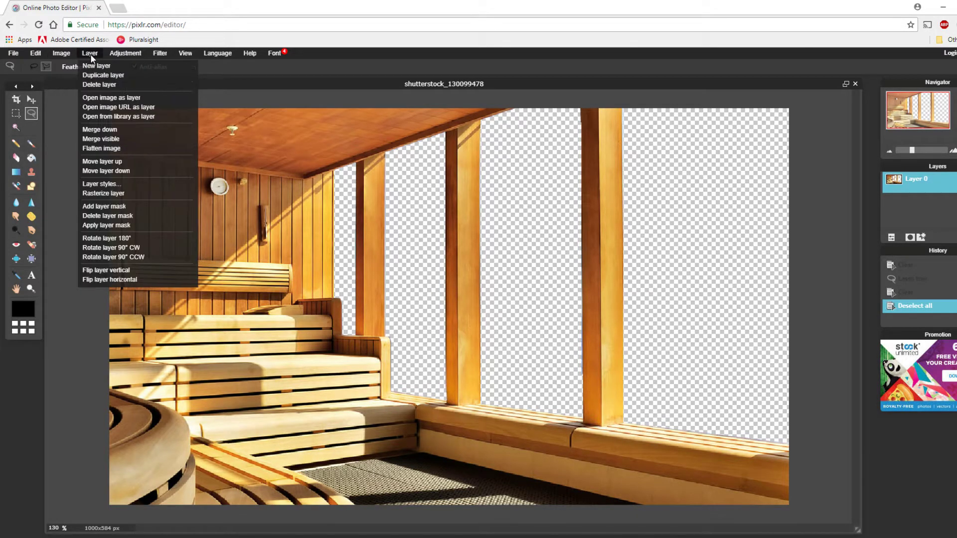
left_click(96, 97)
scroll(283, 202, "down", 3)
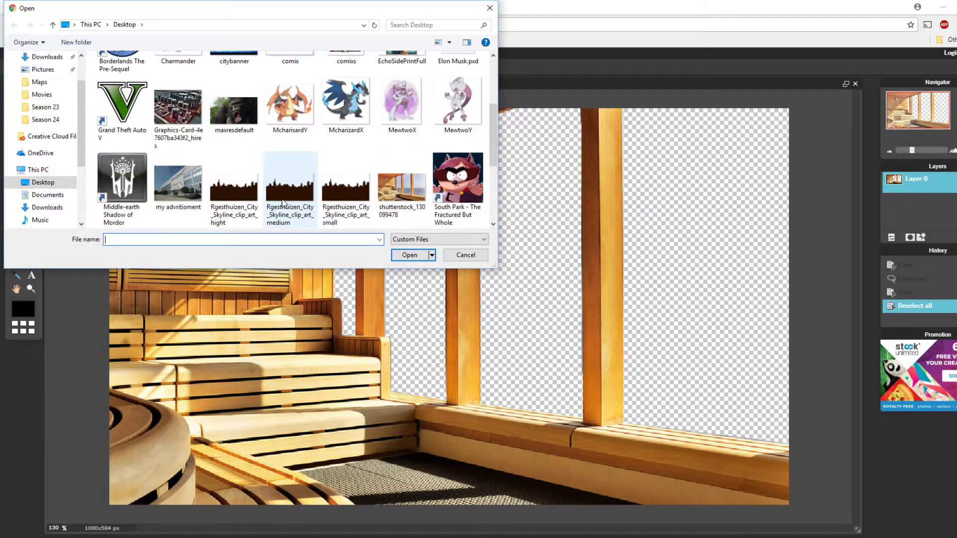
left_click(233, 110)
left_click(413, 255)
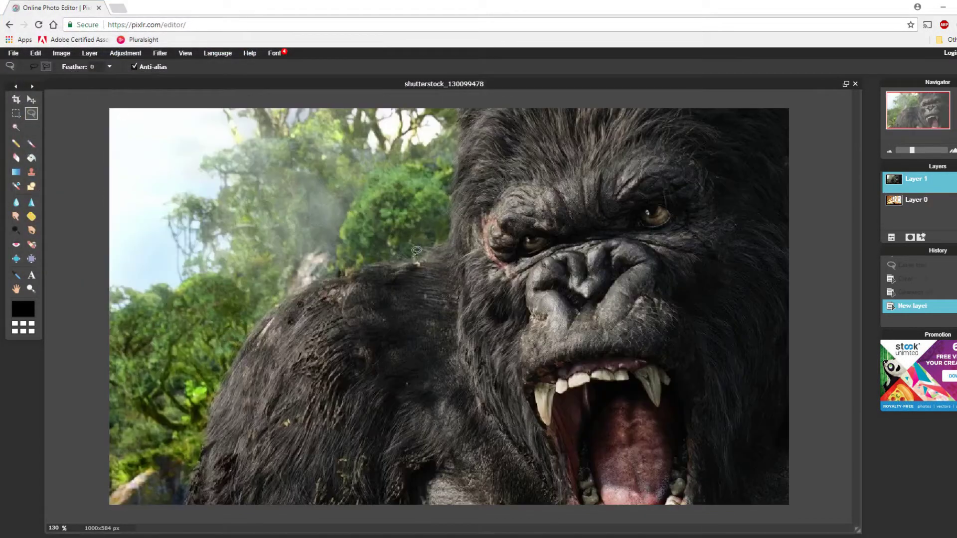
Step: Move the sauna layer (Layer 0) above the gorilla layer (Layer 1) in the Layers panel
left_click(908, 199)
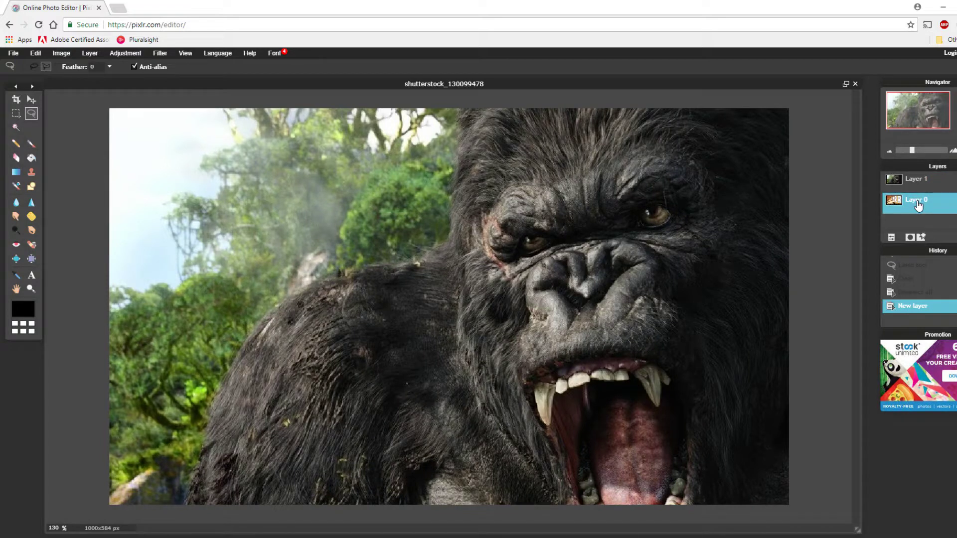
left_click_drag(918, 206, 918, 179)
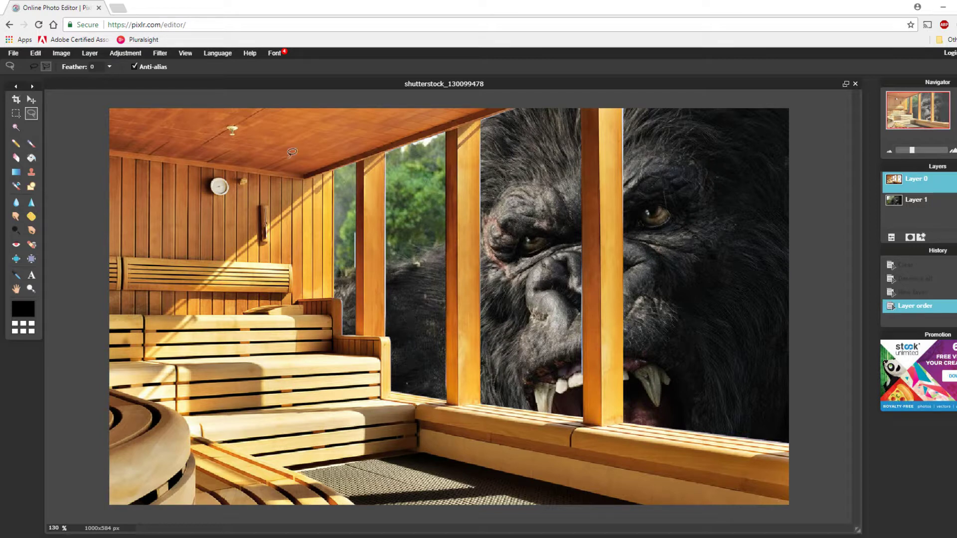
Step: Apply Brightness & Contrast to the sauna layer with brightness -20 and contrast -28
left_click(125, 54)
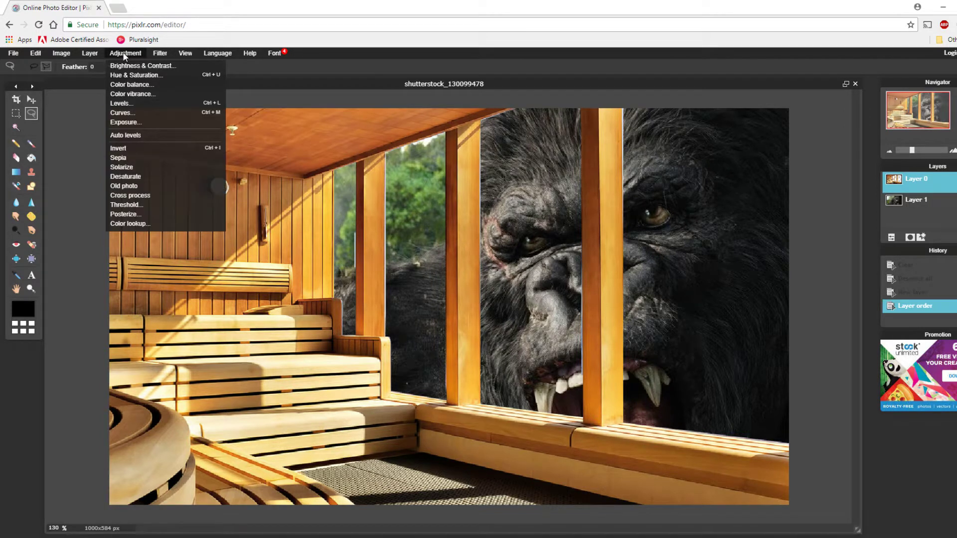
left_click(126, 67)
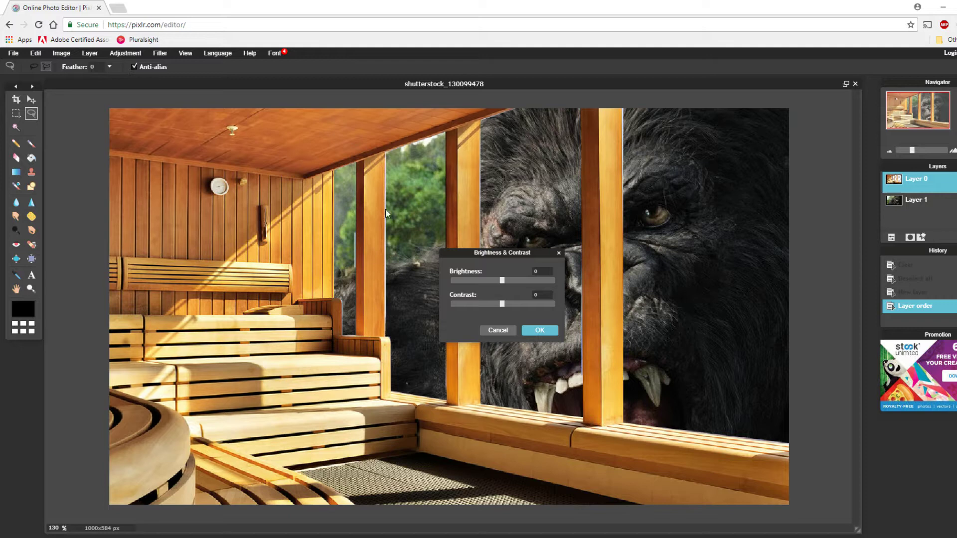
left_click_drag(502, 282, 490, 307)
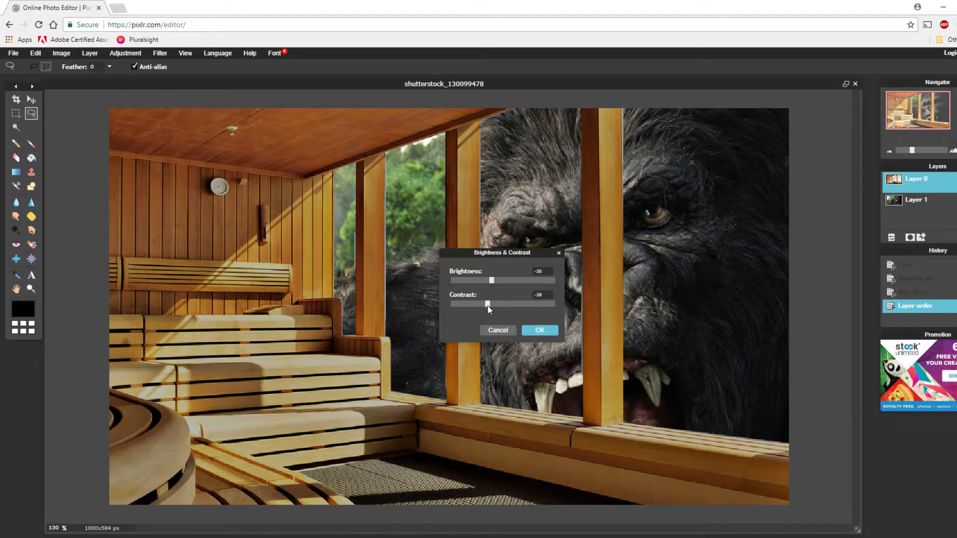
left_click(534, 331)
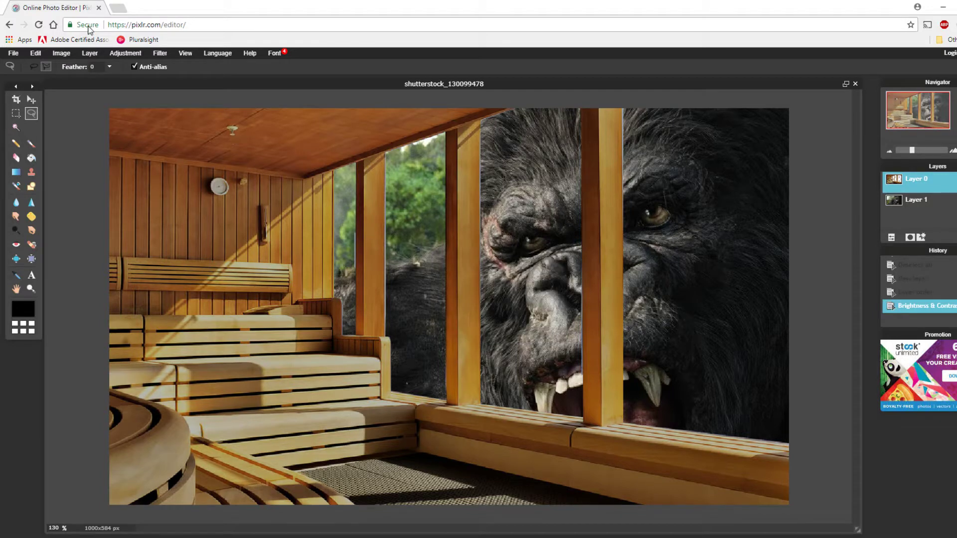
Step: Apply Color balance to the sauna layer with red -30, green -8 and blue 12
left_click(125, 53)
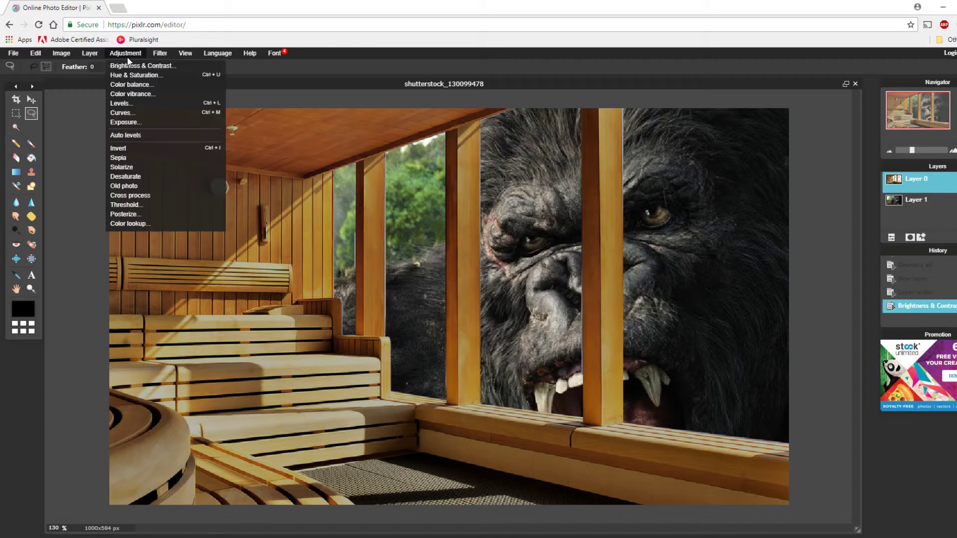
left_click(131, 86)
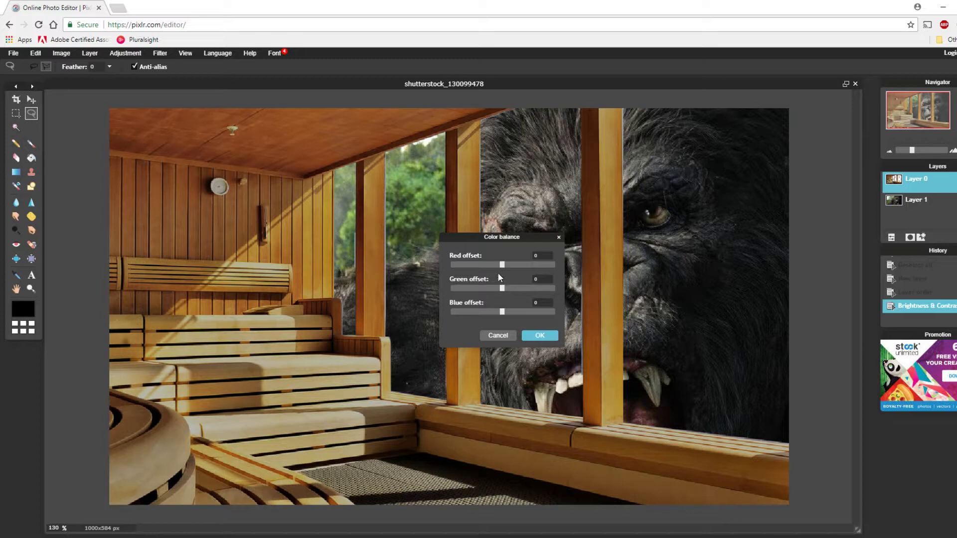
left_click_drag(500, 264, 508, 313)
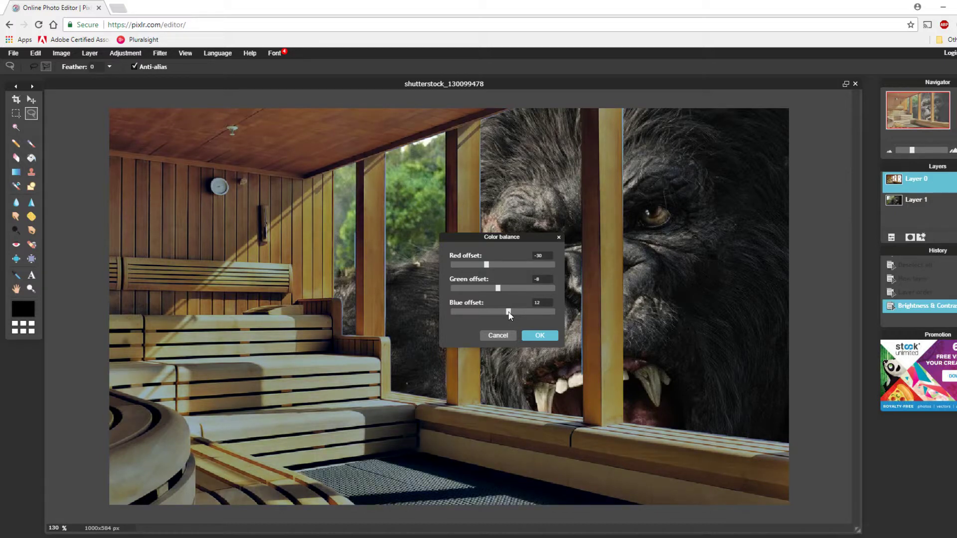
left_click(540, 335)
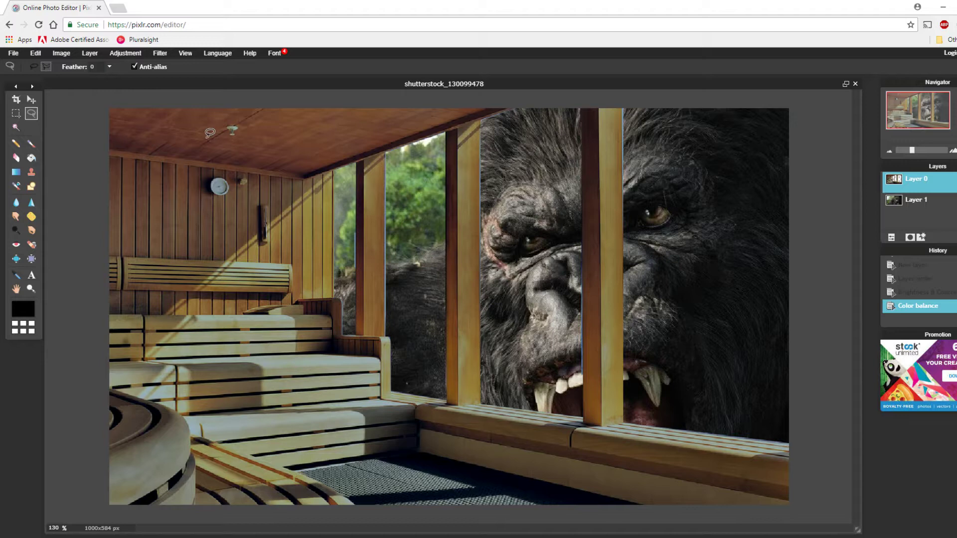
Step: Apply an Exposure adjustment with the slider lowered to darken the sauna
left_click(133, 53)
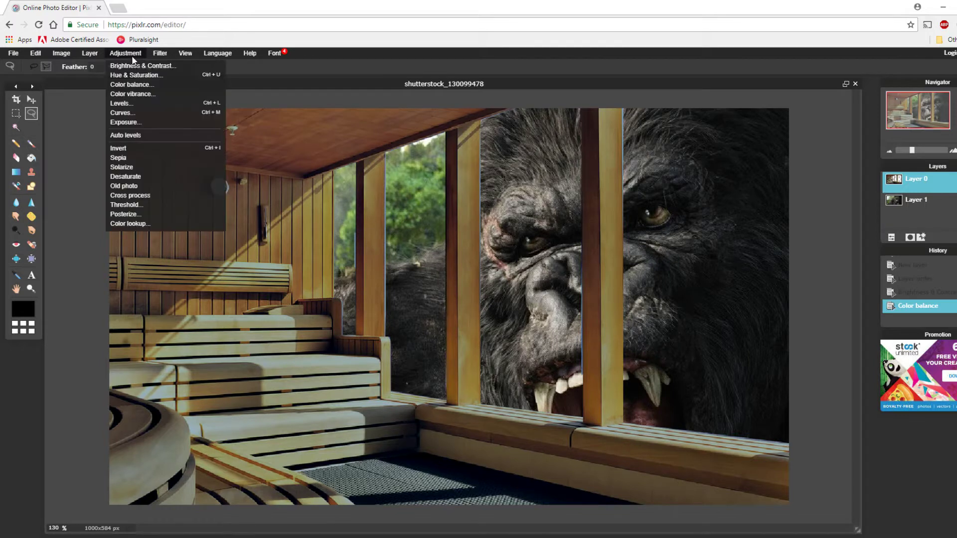
left_click(125, 122)
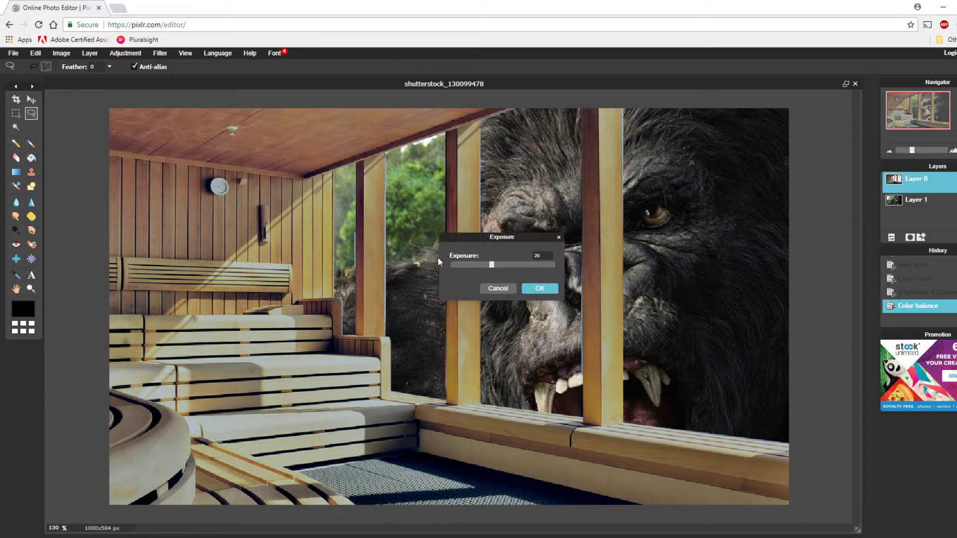
left_click_drag(490, 267, 471, 270)
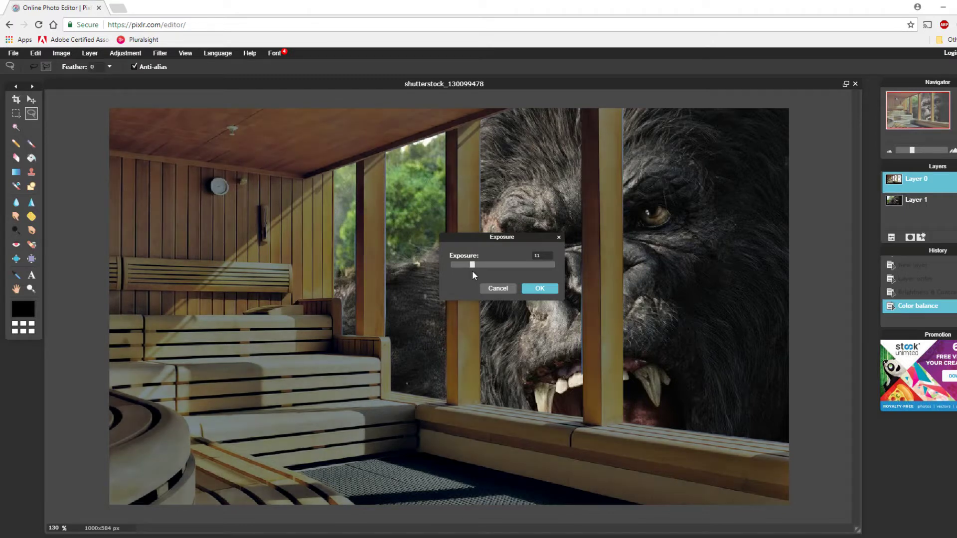
left_click(538, 288)
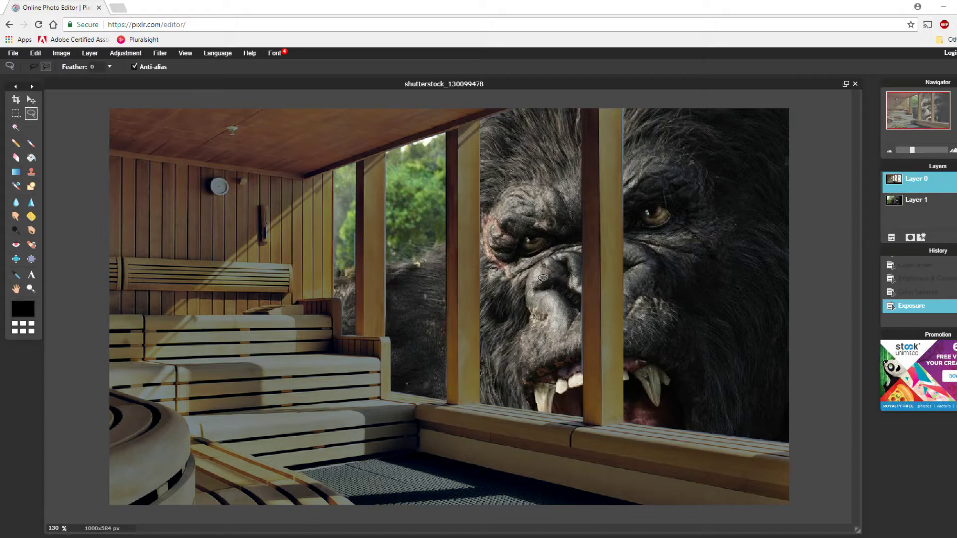
Step: Select the gorilla layer (Layer 1) in the Layers panel
left_click(917, 202)
left_click(924, 186)
left_click(925, 202)
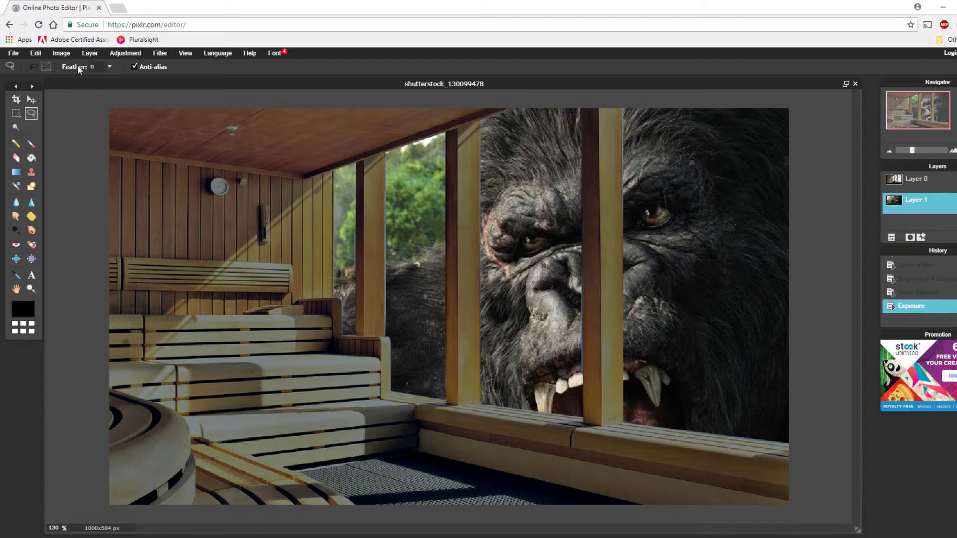
Step: Open Save image set to JPEG, quality 80, named shutterstock_130099478
left_click(13, 53)
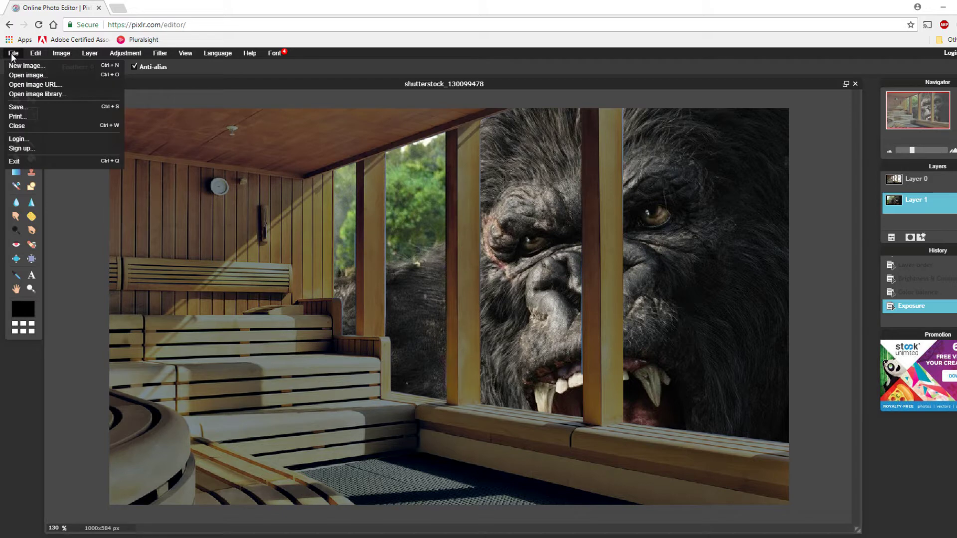
left_click(25, 107)
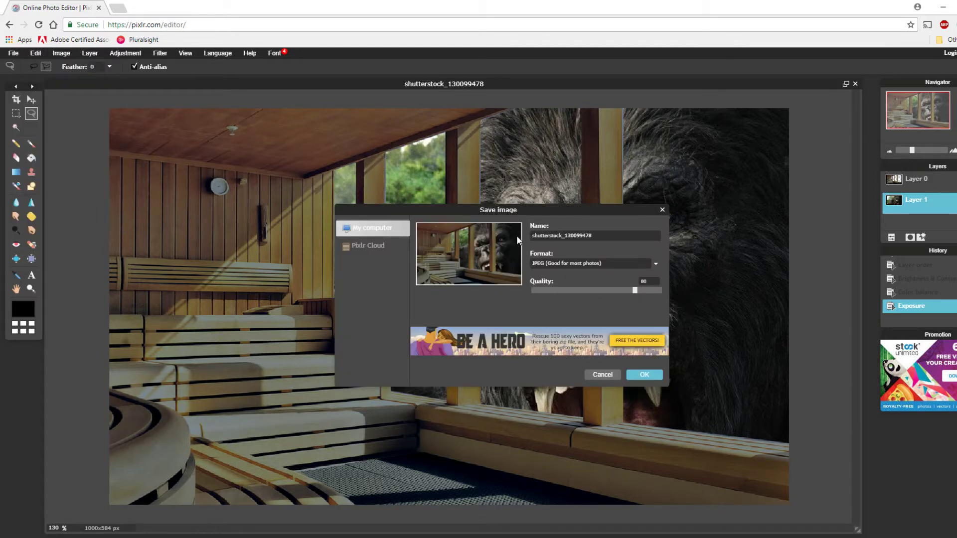
left_click_drag(588, 211, 546, 216)
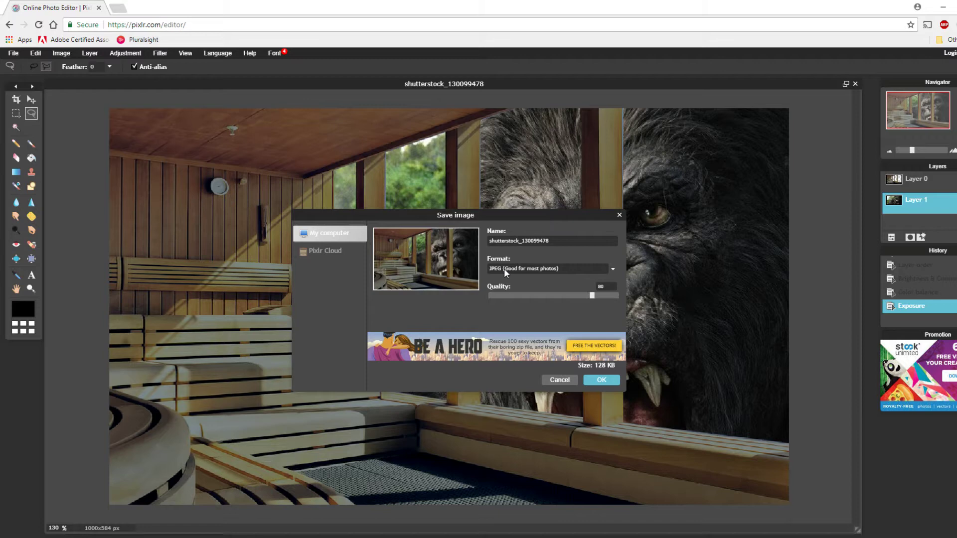
left_click(613, 270)
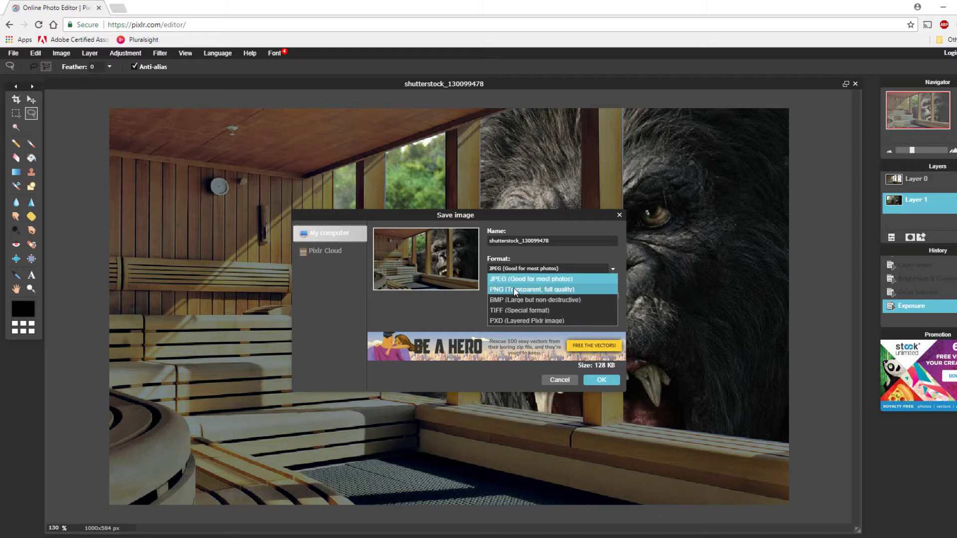
left_click(613, 270)
left_click_drag(554, 241, 482, 241)
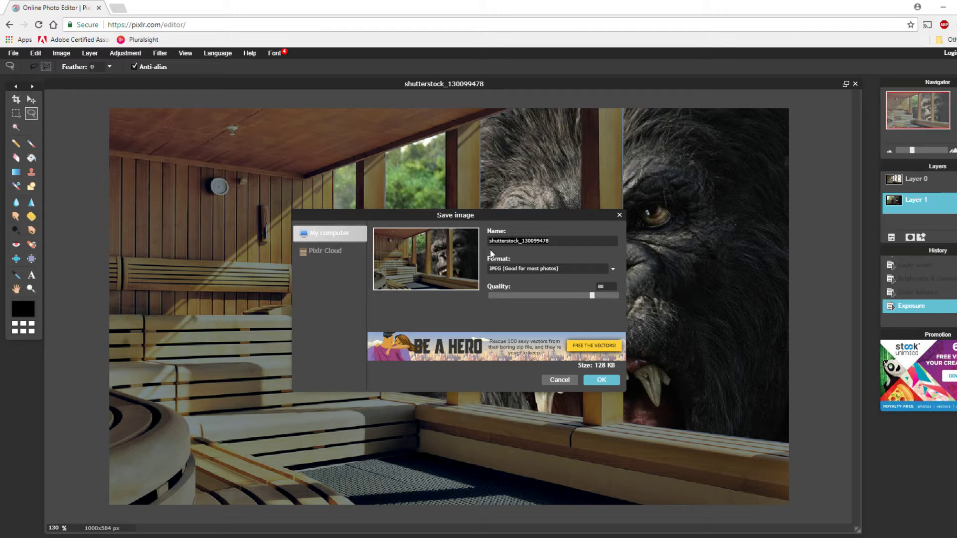
left_click_drag(494, 214, 417, 215)
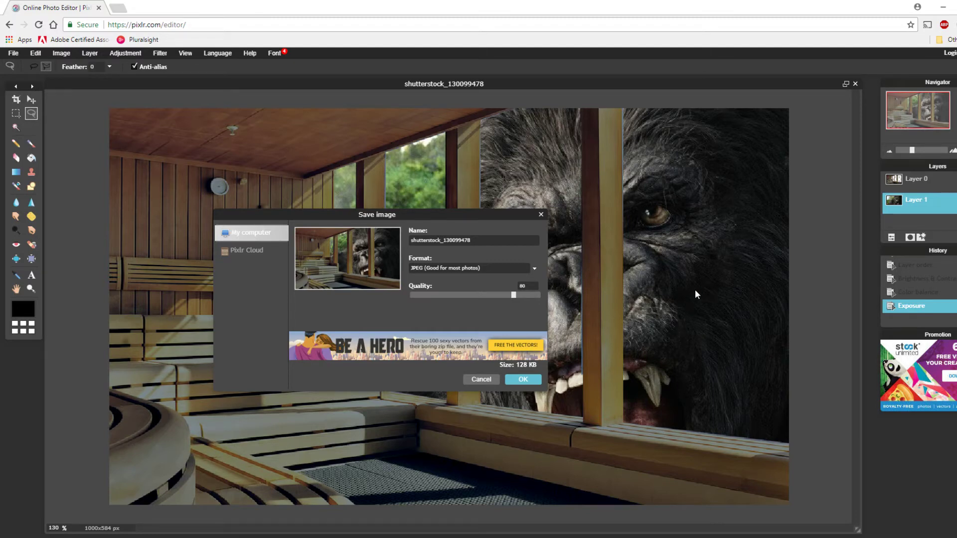
left_click_drag(453, 218, 440, 221)
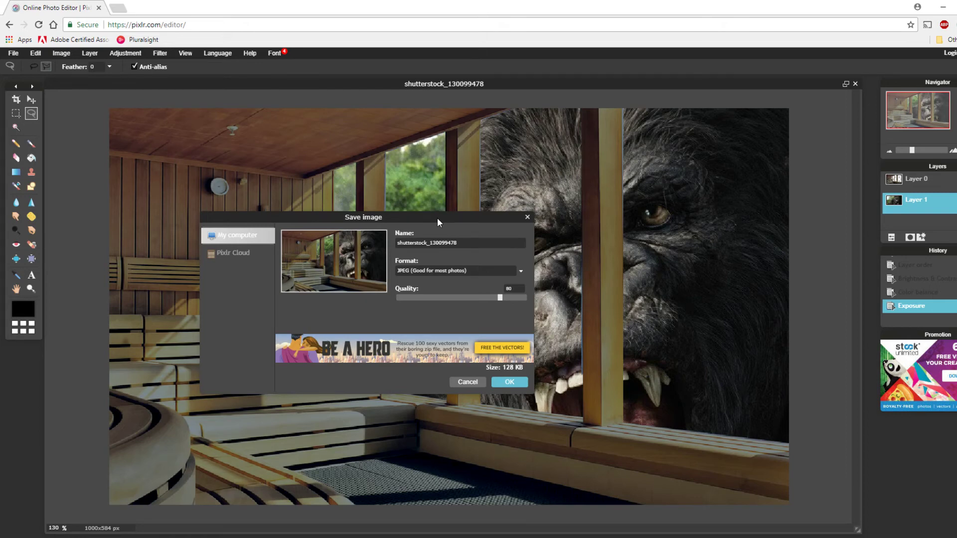
left_click_drag(438, 217, 426, 282)
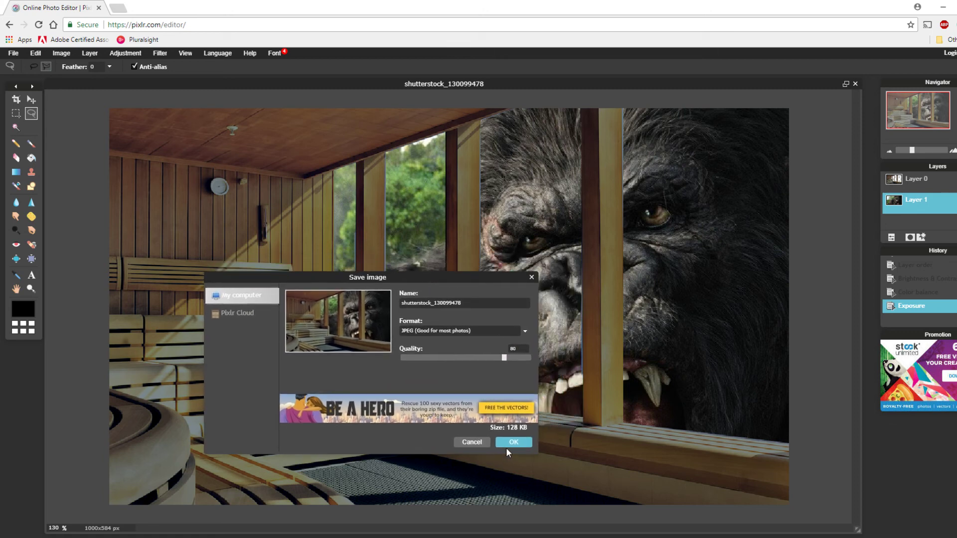